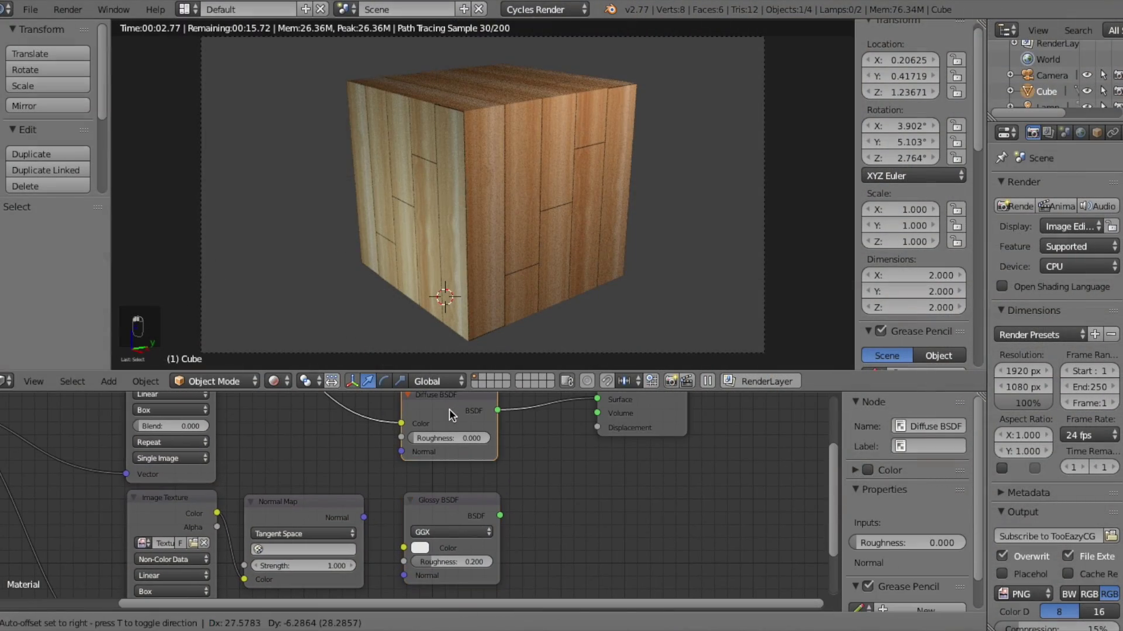
# Feed the Normal Map output into Glossy BSDF's Normal, then orbit the ground-plane scene.
pyautogui.moveTo(364, 517); pyautogui.dragTo(402, 580)
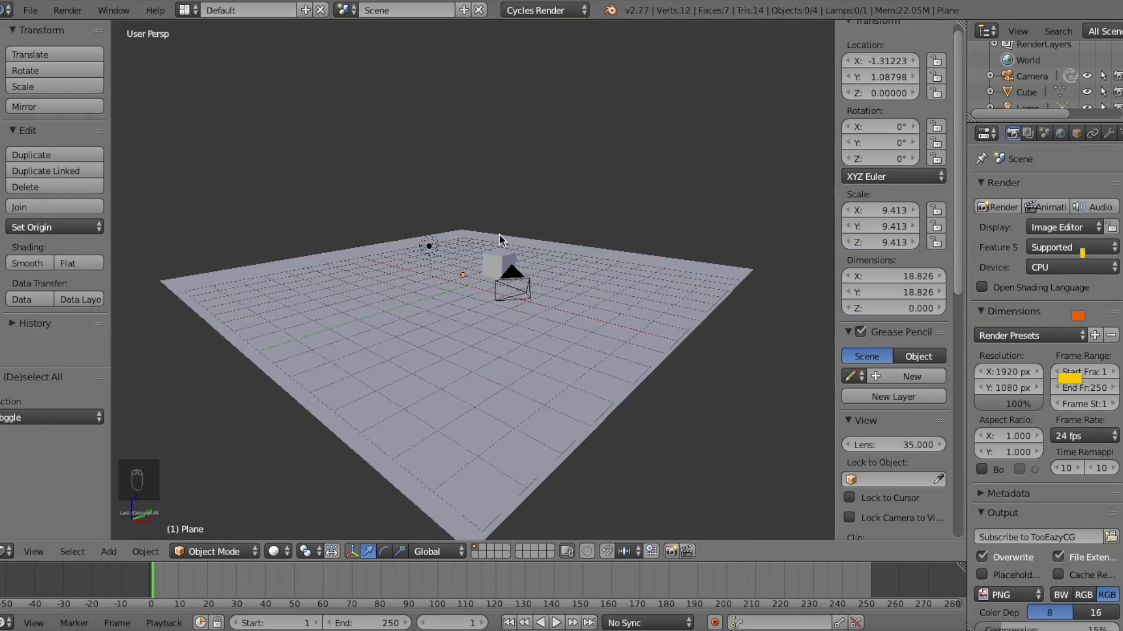
pyautogui.moveTo(493, 251); pyautogui.dragTo(492, 261, button='middle')
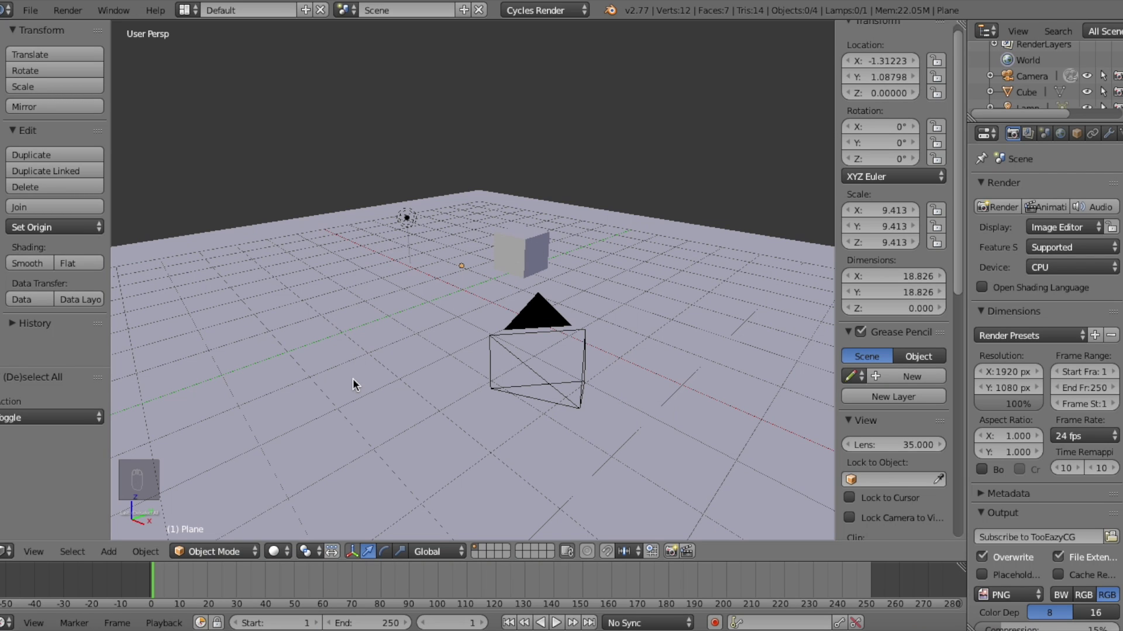
# Select the plane, enlarge the lower area into a Node Editor, and enable Use Nodes.
pyautogui.moveTo(353, 385); pyautogui.dragTo(398, 404, button='right')
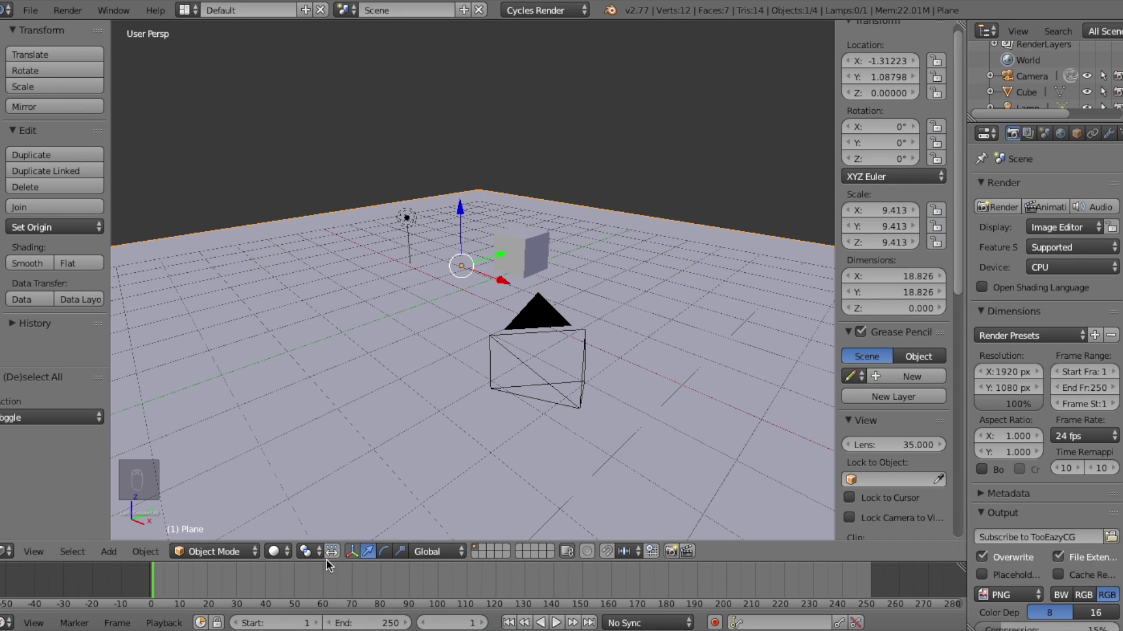
pyautogui.moveTo(326, 561); pyautogui.dragTo(345, 367)
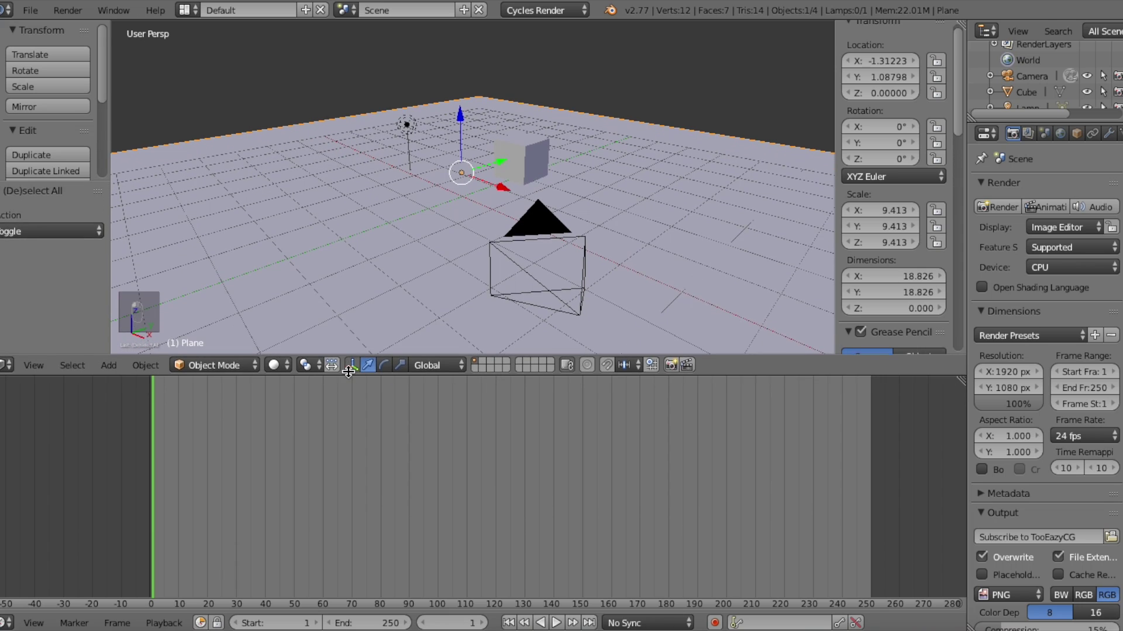
pyautogui.click(6, 624)
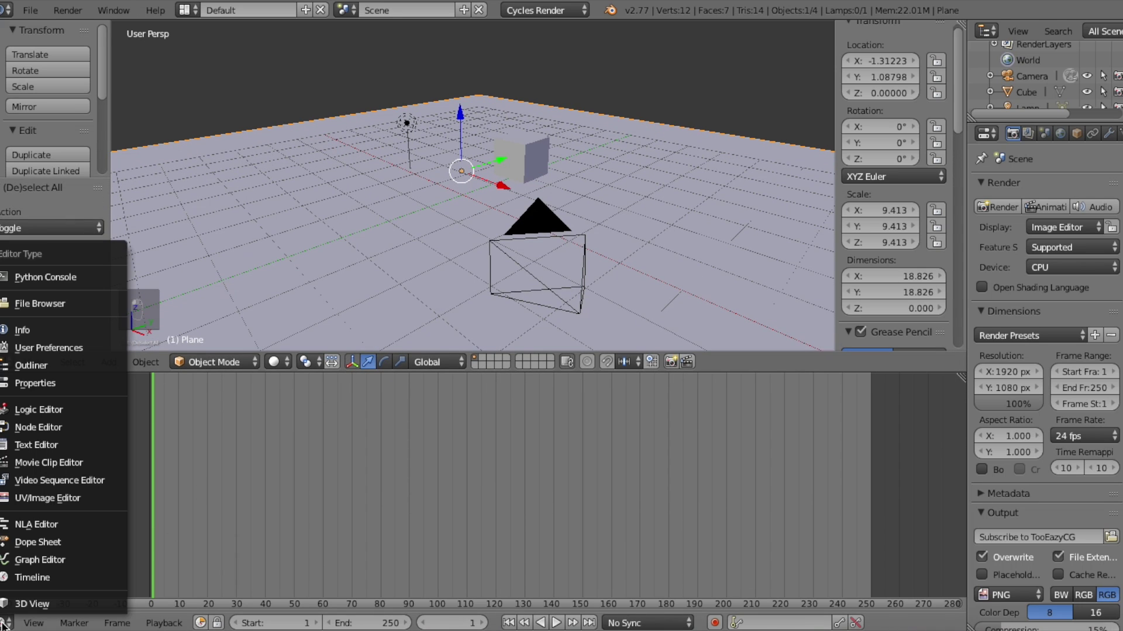
pyautogui.click(33, 426)
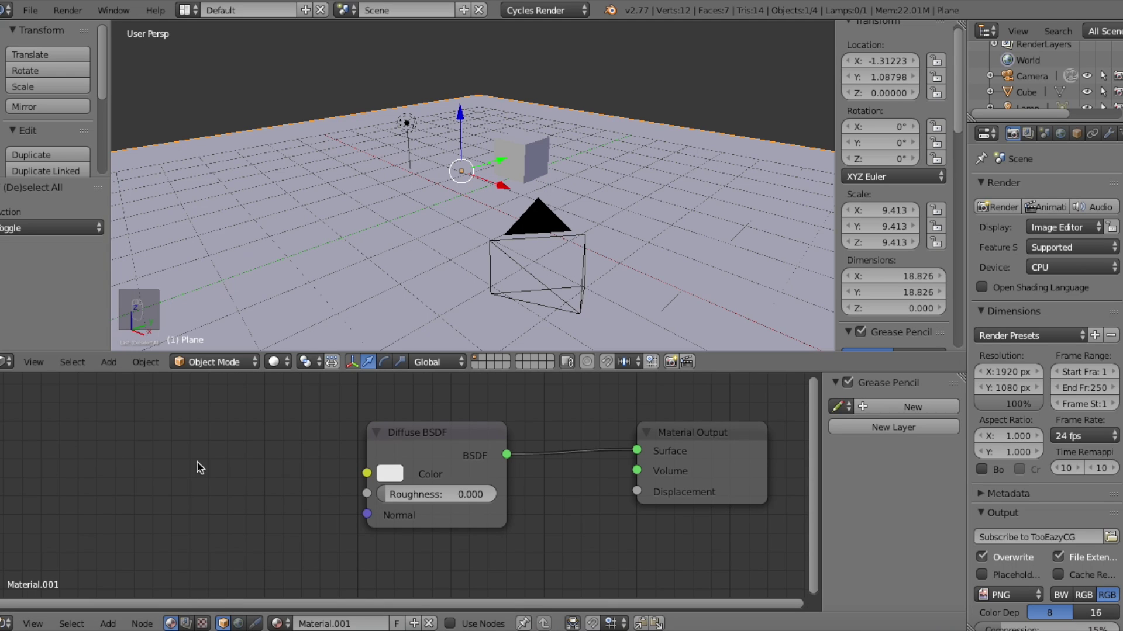
pyautogui.click(449, 624)
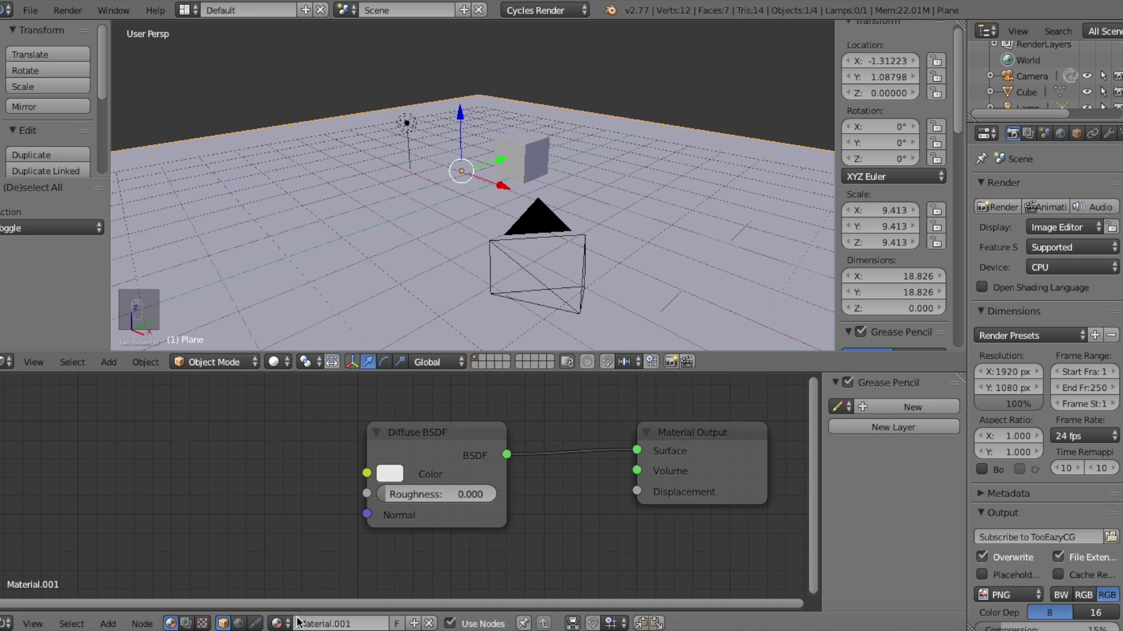
pyautogui.scroll(-2, 296, 506)
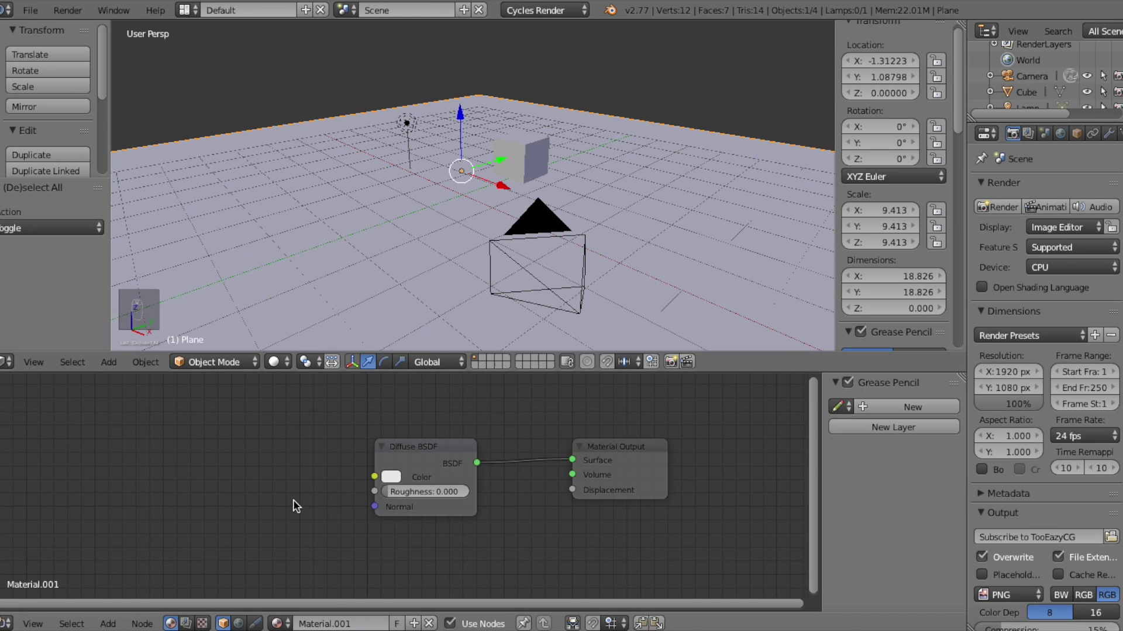
pyautogui.moveTo(314, 511); pyautogui.dragTo(414, 506, button='middle')
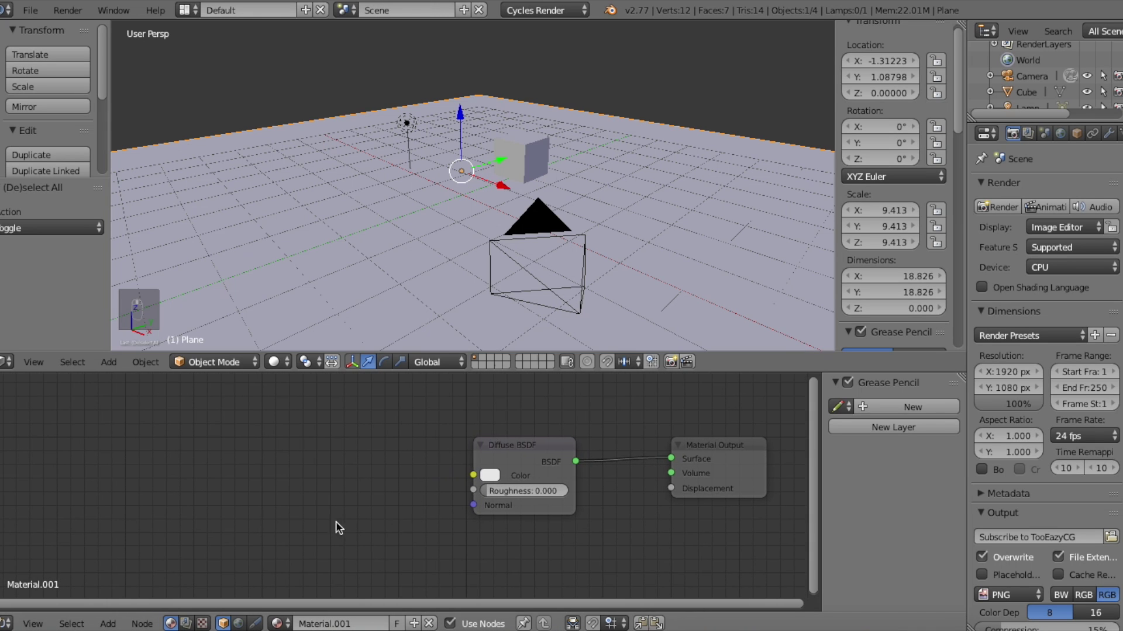
# Add an Image Texture node via search 'im', placed left of the Diffuse BSDF.
pyautogui.click(107, 624)
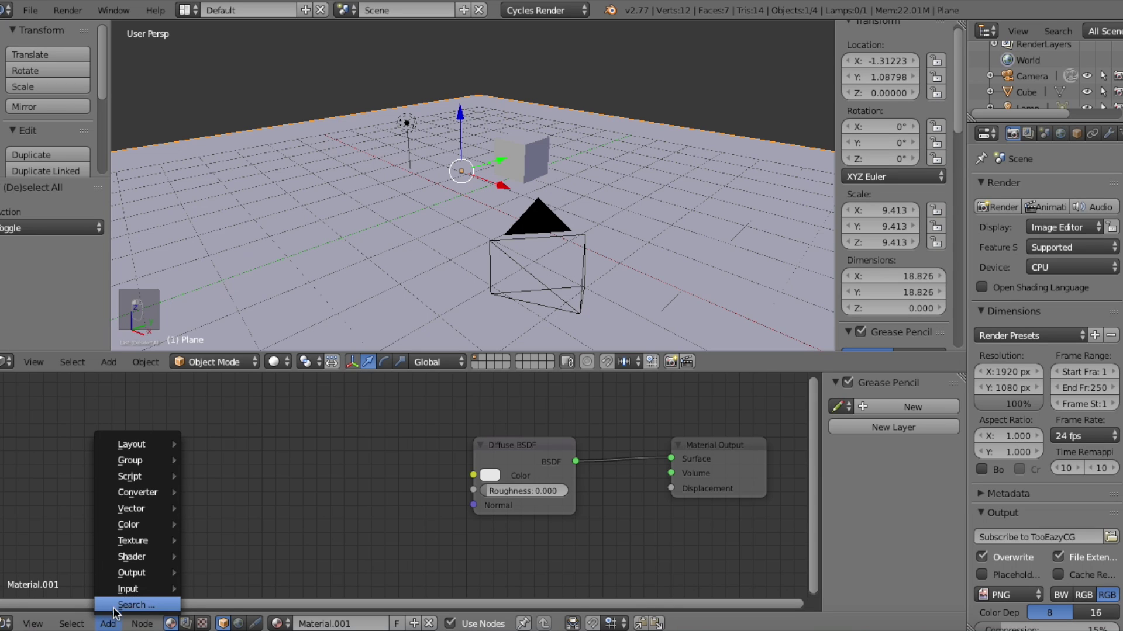
pyautogui.click(113, 605)
pyautogui.press('Escape')
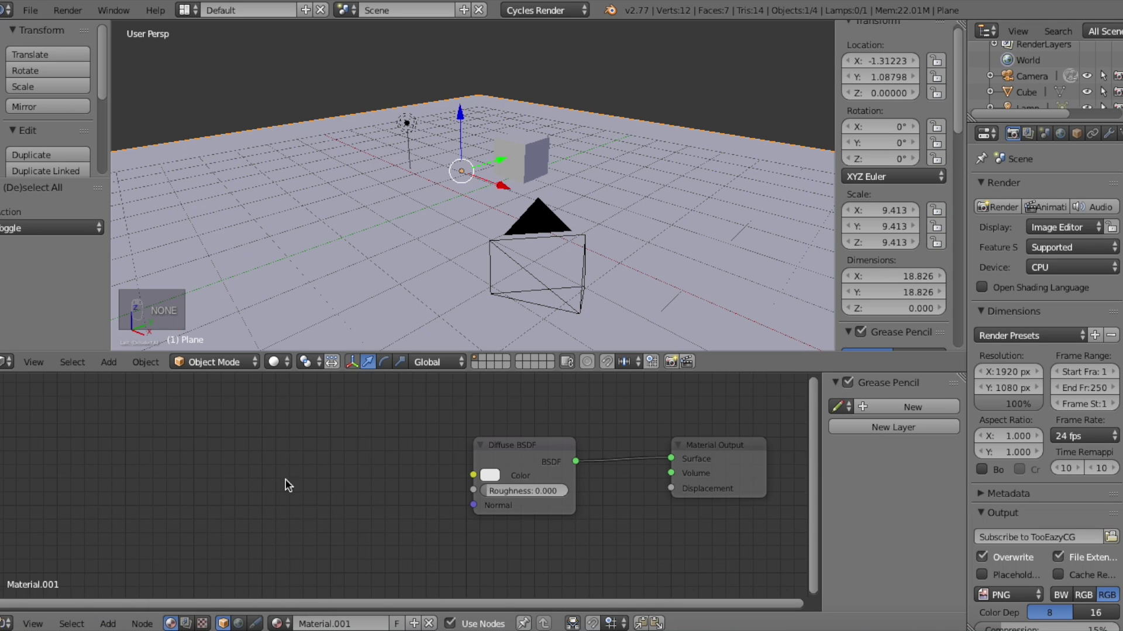
pyautogui.hotkey('shift', 'a')
pyautogui.click(310, 455)
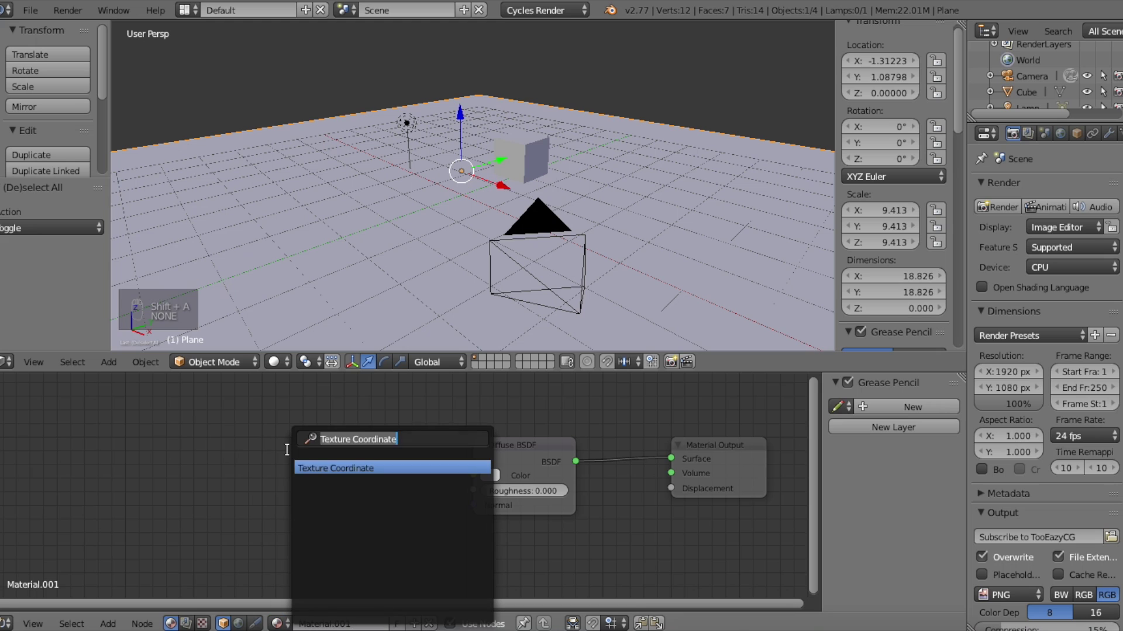
pyautogui.write('im')
pyautogui.click(328, 467)
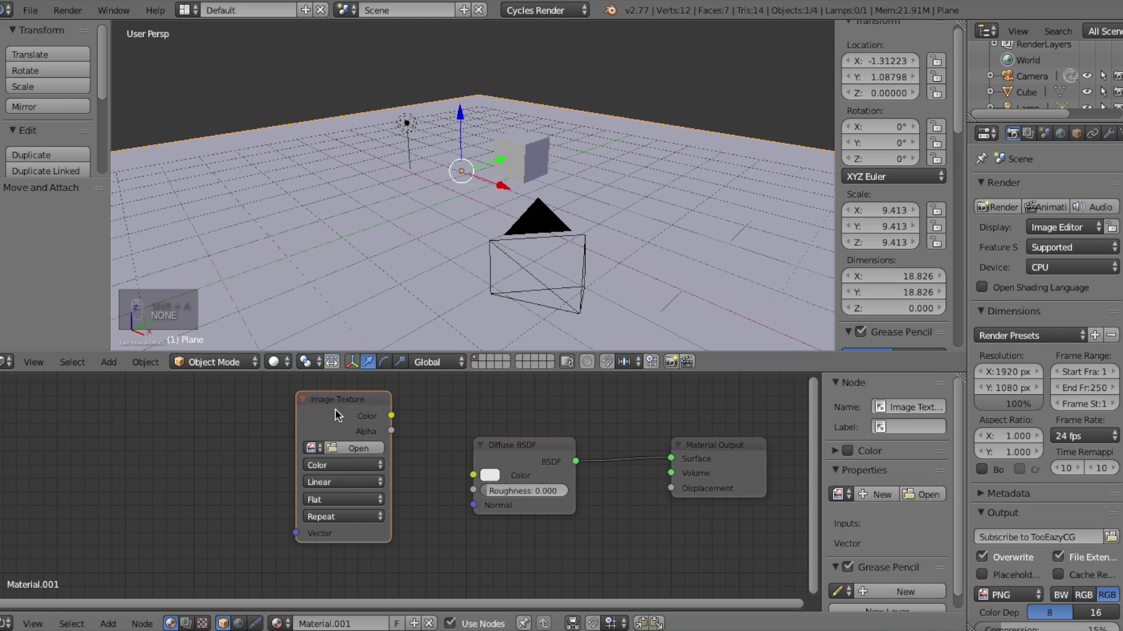
pyautogui.click(335, 409)
# Load Texture (Crackles) from Textures for Blender into the node, then duplicate it.
pyautogui.click(351, 448)
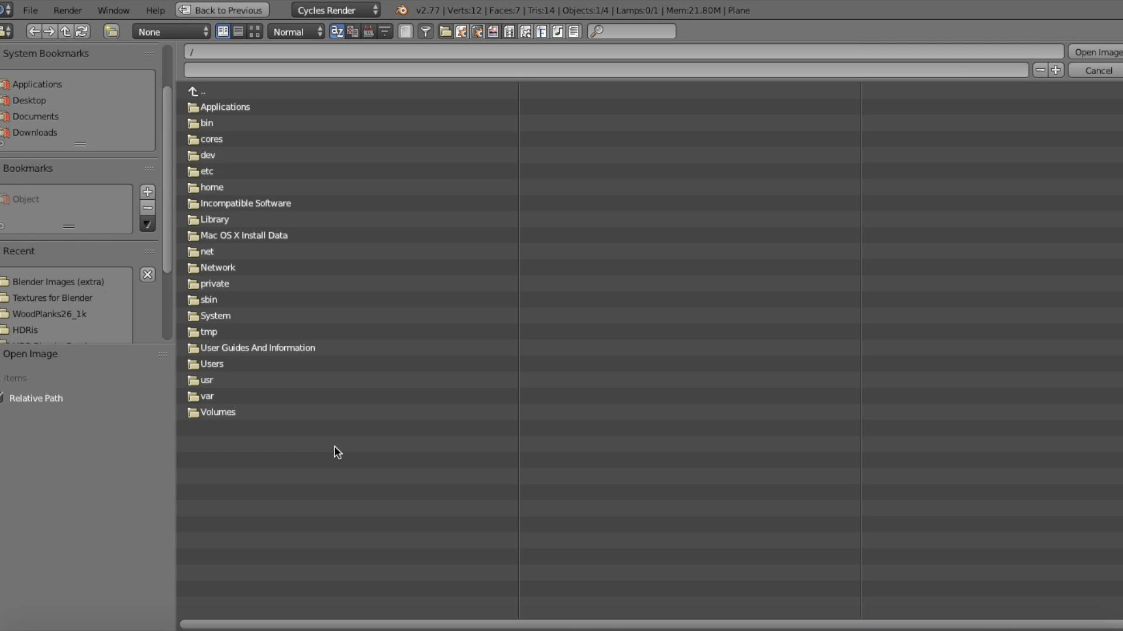
pyautogui.scroll(2, 64, 278)
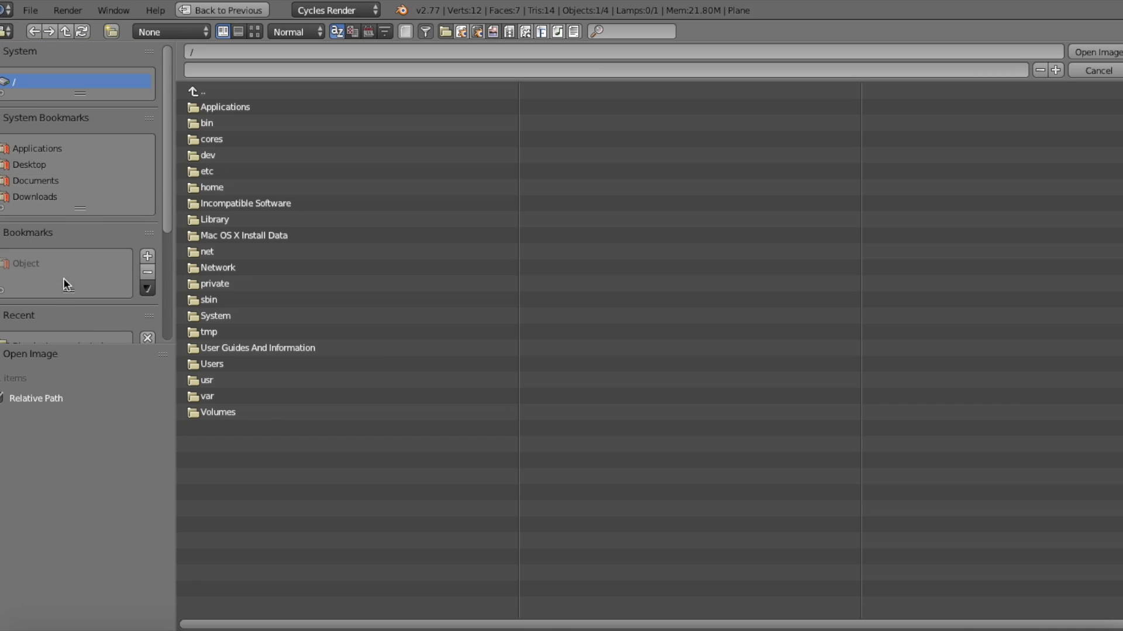
pyautogui.click(59, 328)
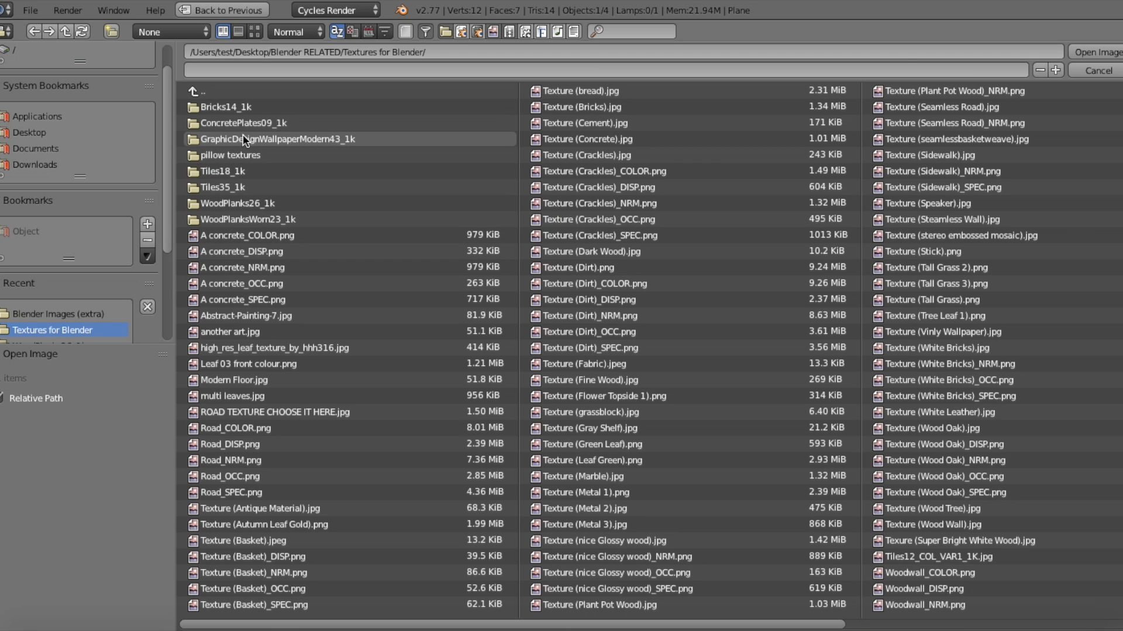
pyautogui.click(254, 32)
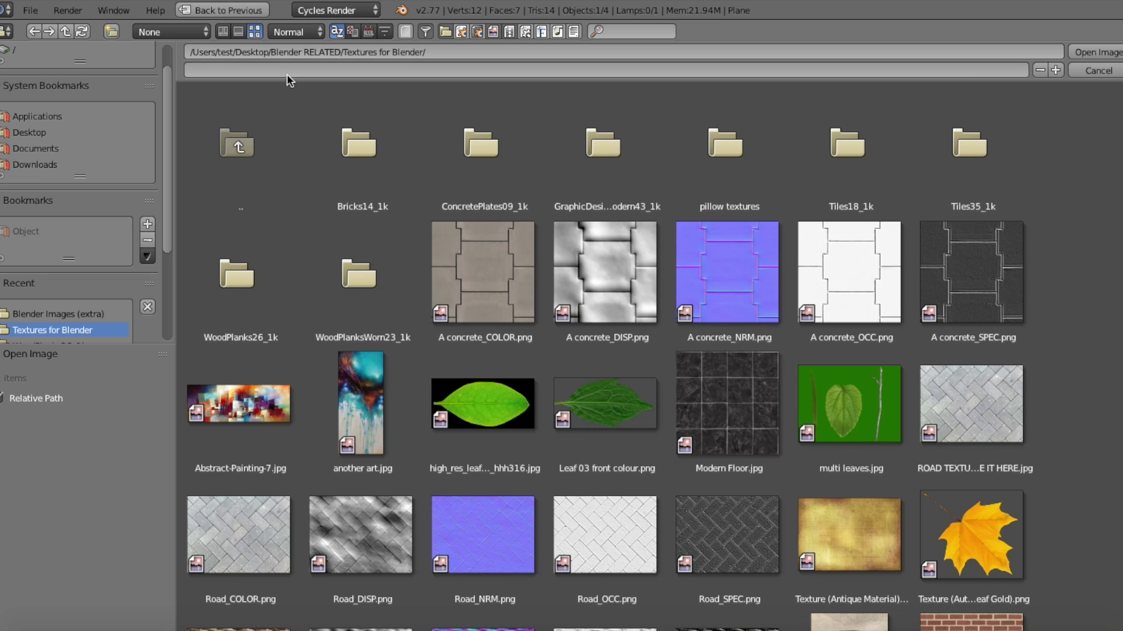
pyautogui.scroll(-2, 423, 309)
pyautogui.scroll(-5, 423, 303)
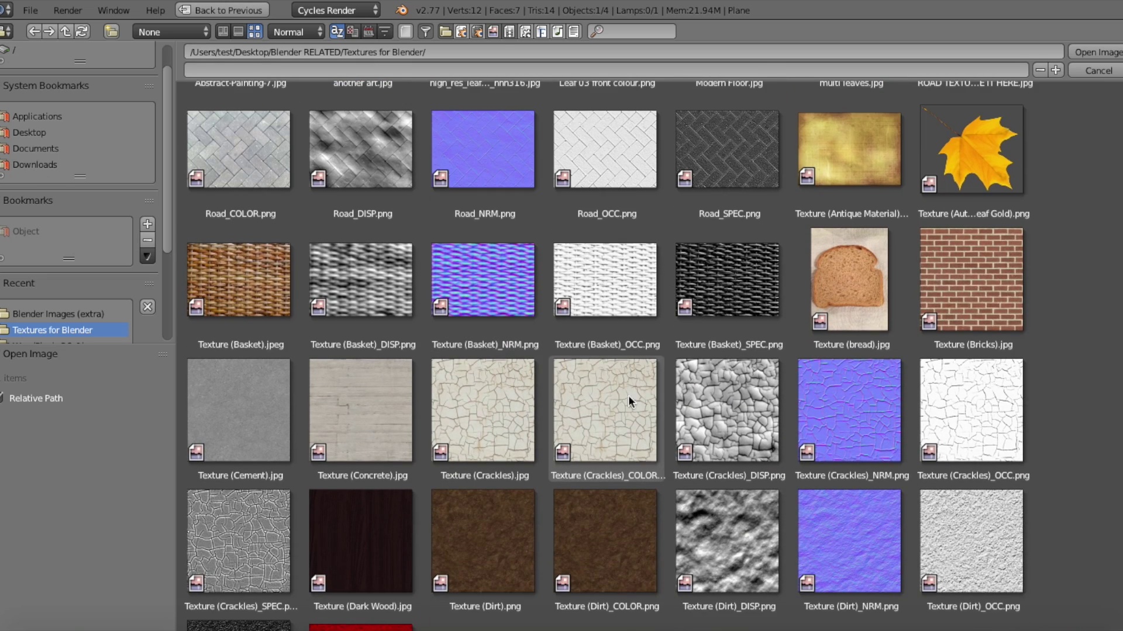
pyautogui.doubleClick(509, 410)
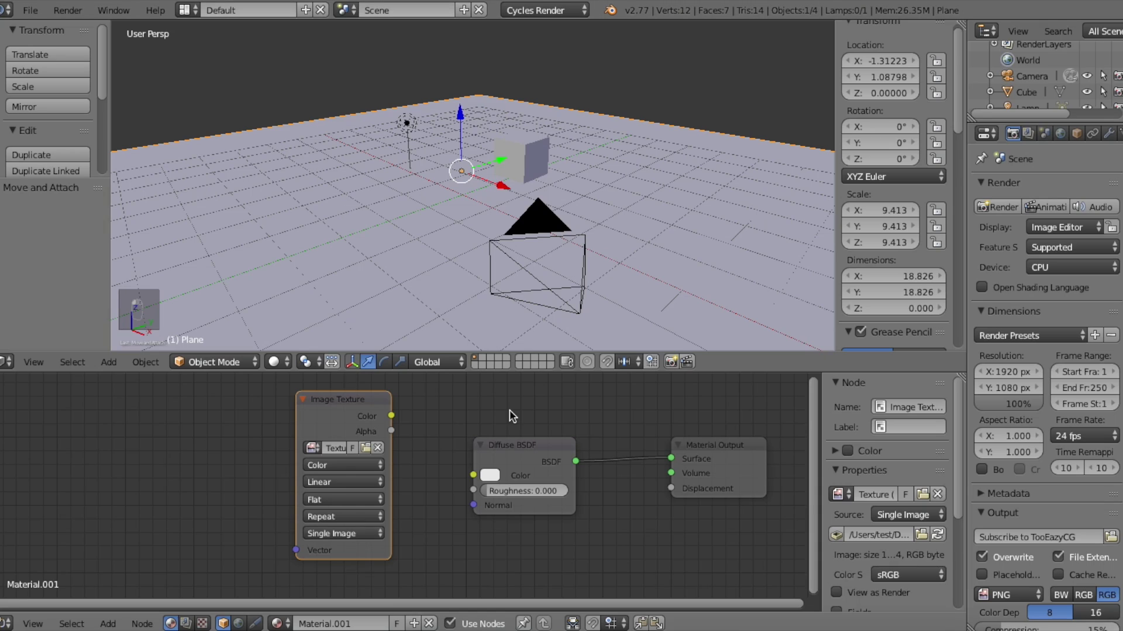
pyautogui.scroll(-3, 411, 523)
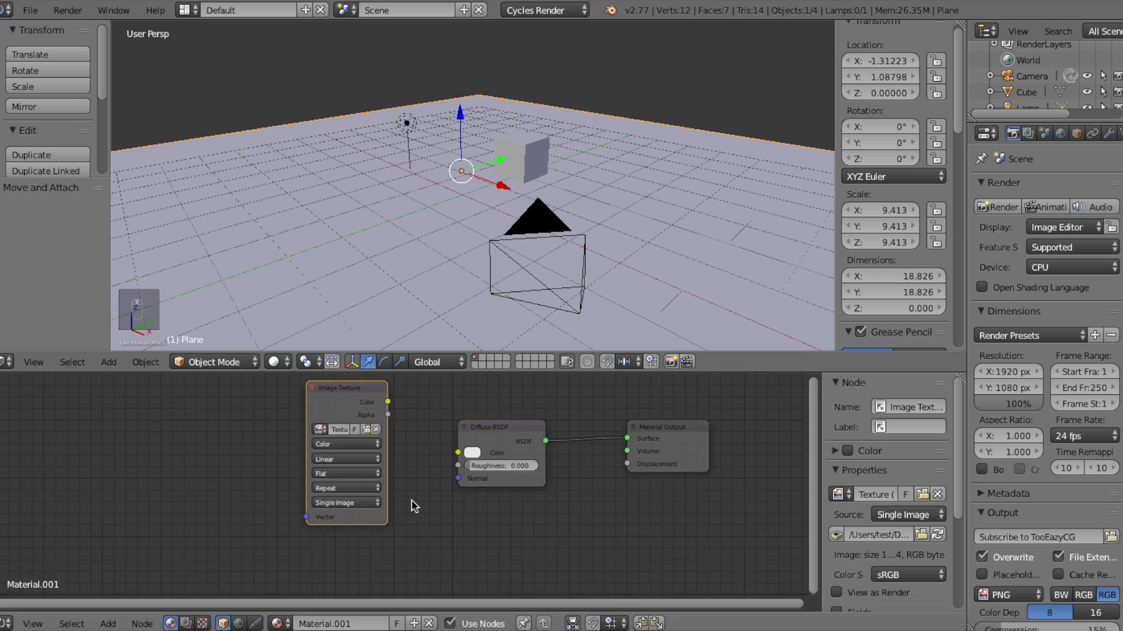
pyautogui.hotkey('shift', 'd')
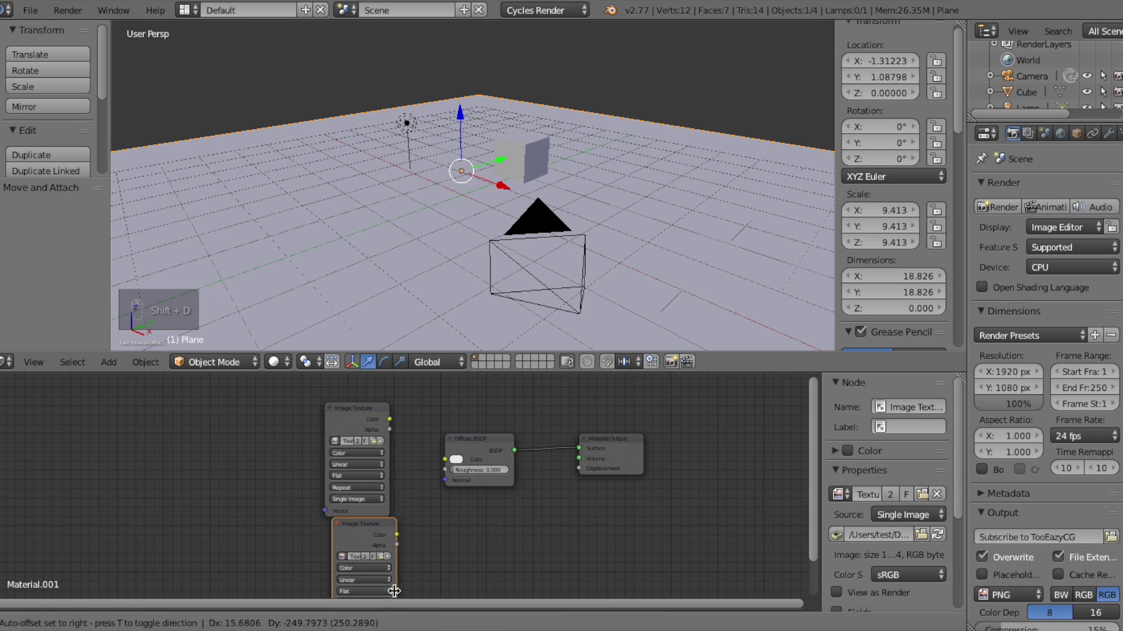
# Place the duplicate below the original and browse to the Textures for Blender folder.
pyautogui.click(372, 573)
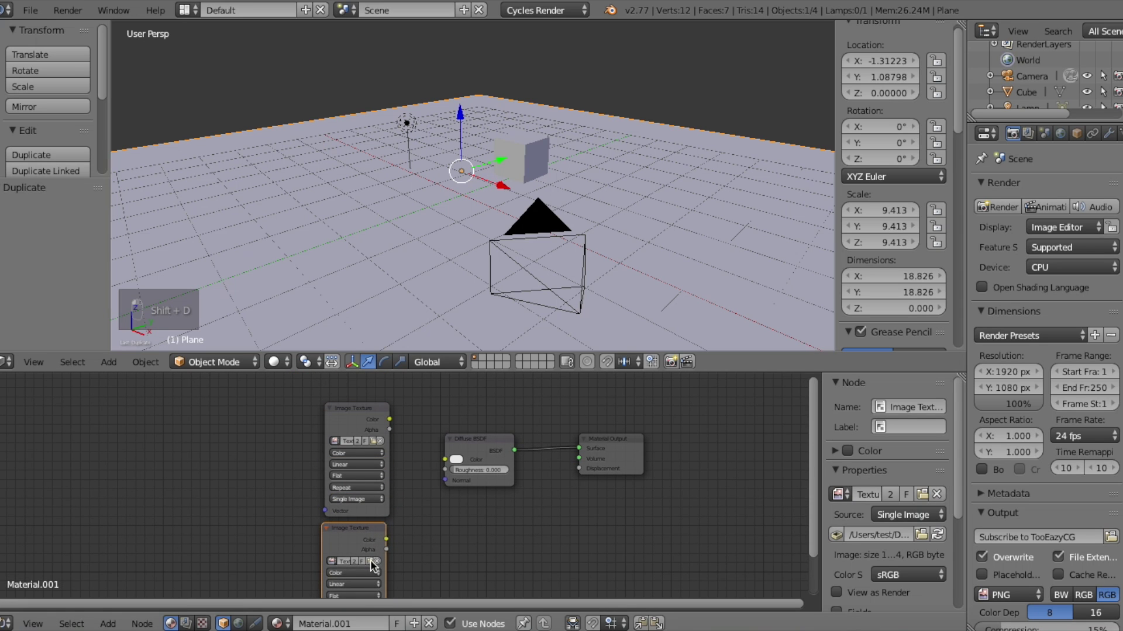
pyautogui.click(370, 560)
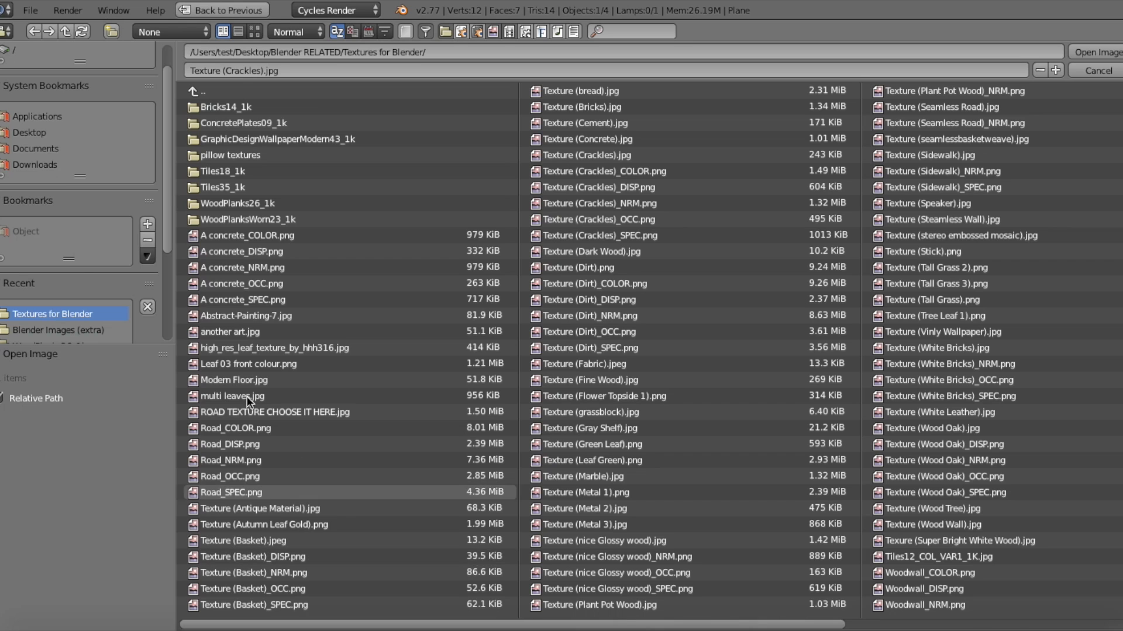
pyautogui.click(62, 328)
pyautogui.click(73, 316)
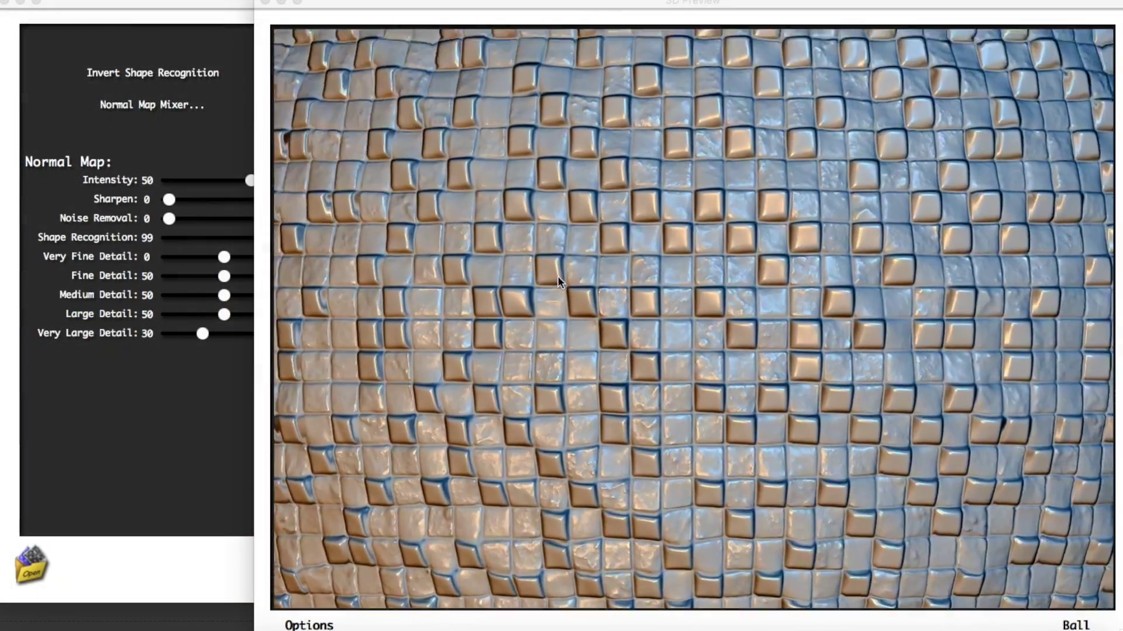
# Switch CrazyBump's 3D preview shape from a ball to a column.
pyautogui.scroll(-8, 559, 281)
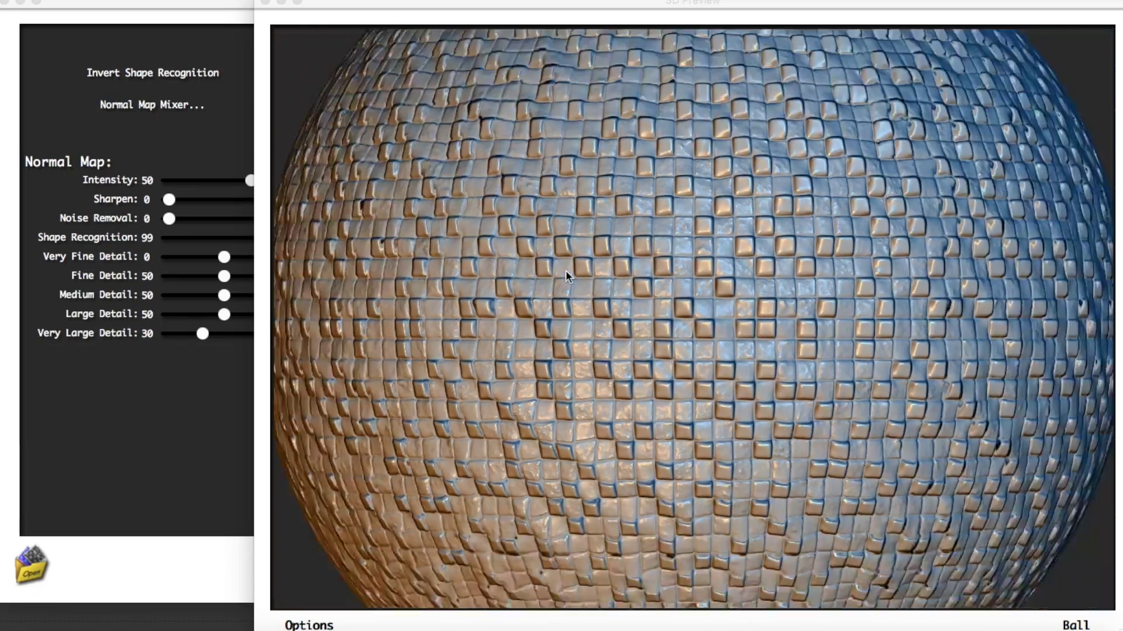
pyautogui.scroll(-8, 566, 270)
pyautogui.moveTo(777, 234); pyautogui.dragTo(850, 442)
pyautogui.click(1076, 625)
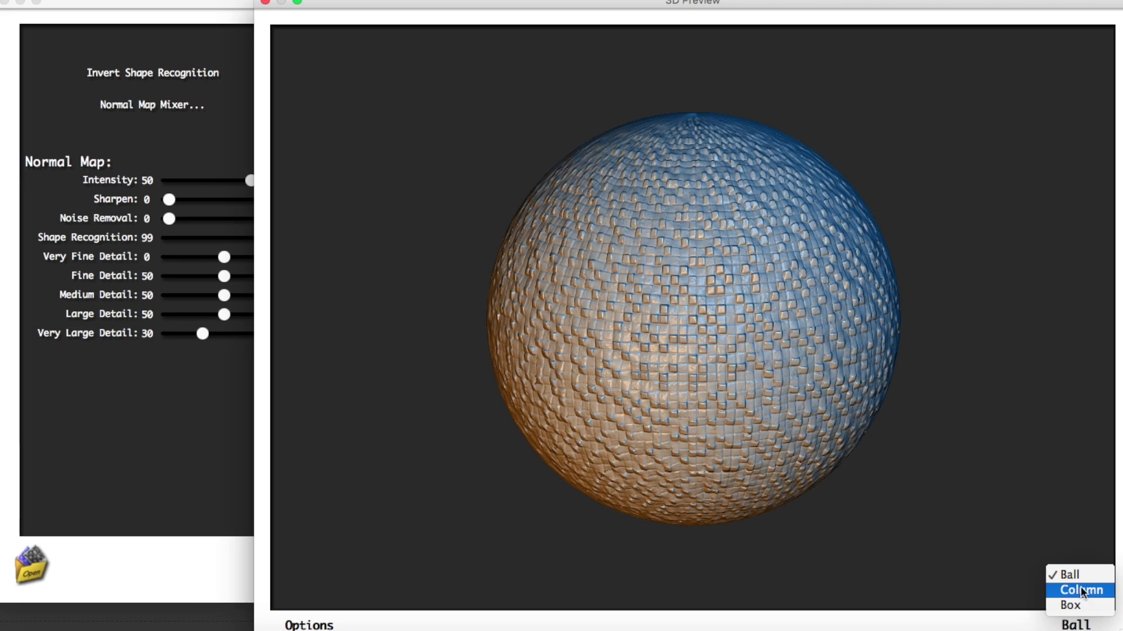
pyautogui.click(1076, 591)
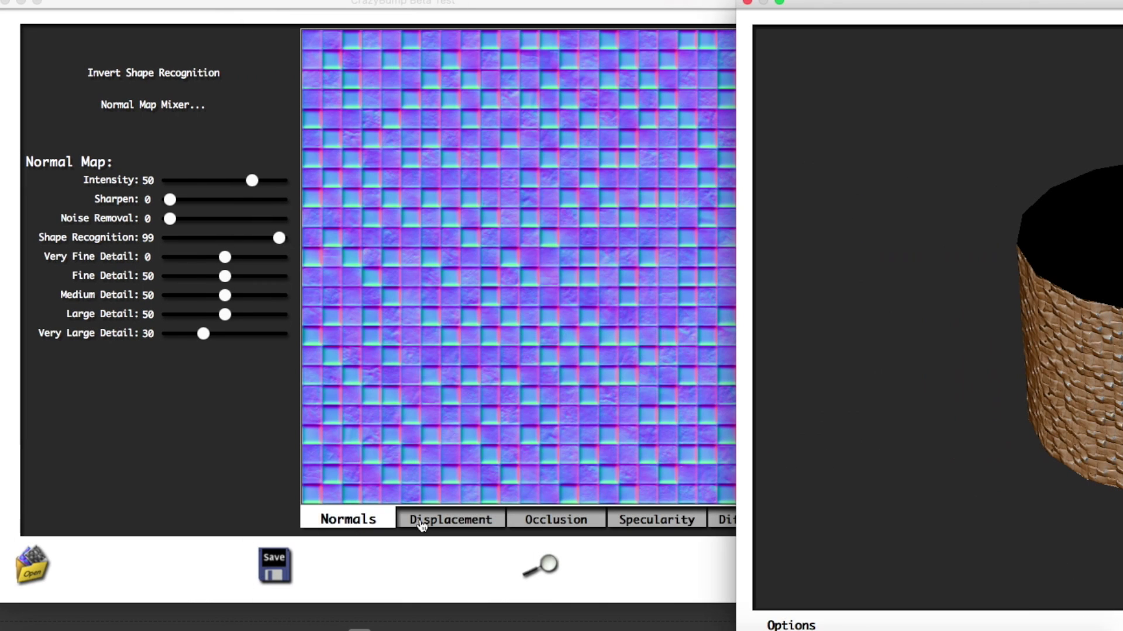
# Review the Displacement, Occlusion, Specularity and Diffuse maps, ending back on Normals.
pyautogui.click(421, 521)
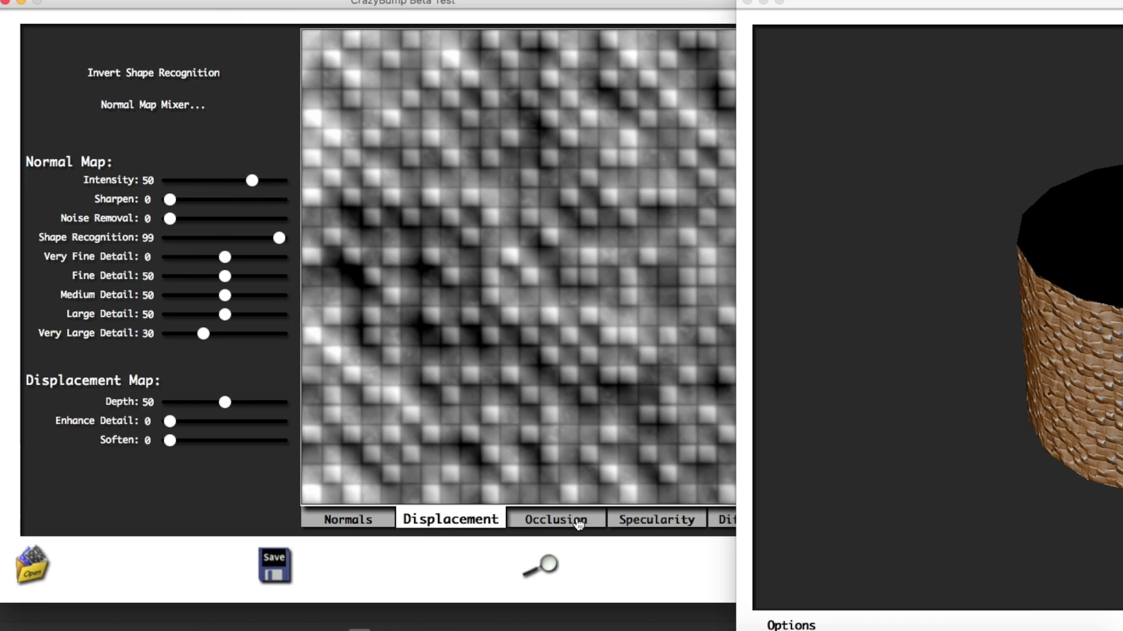
pyautogui.click(555, 519)
pyautogui.click(656, 520)
pyautogui.click(728, 519)
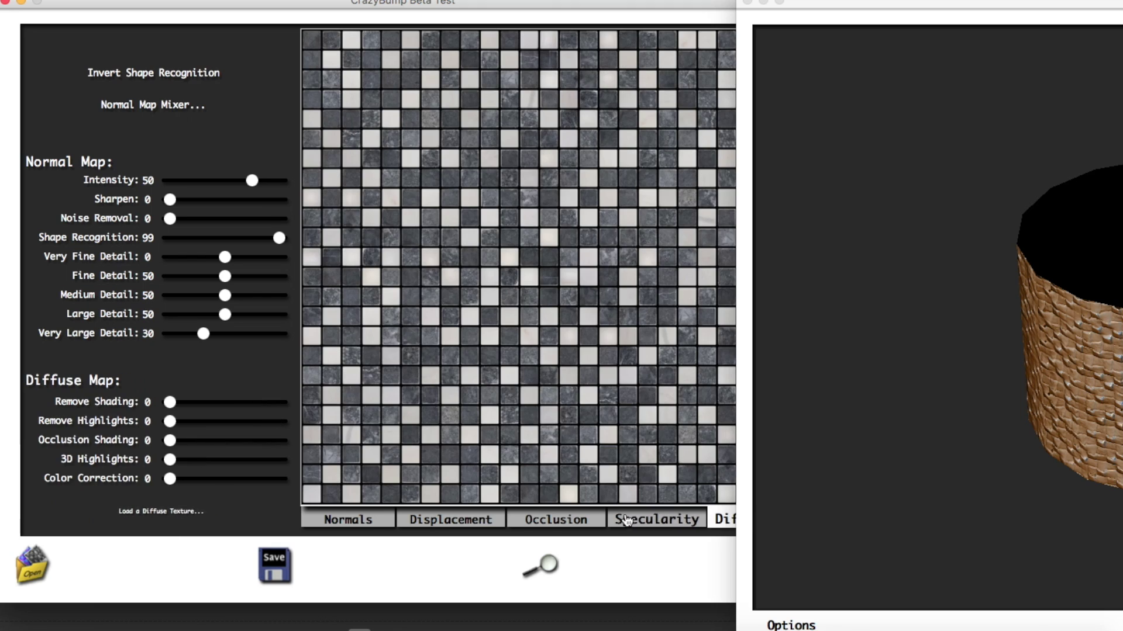
pyautogui.click(354, 520)
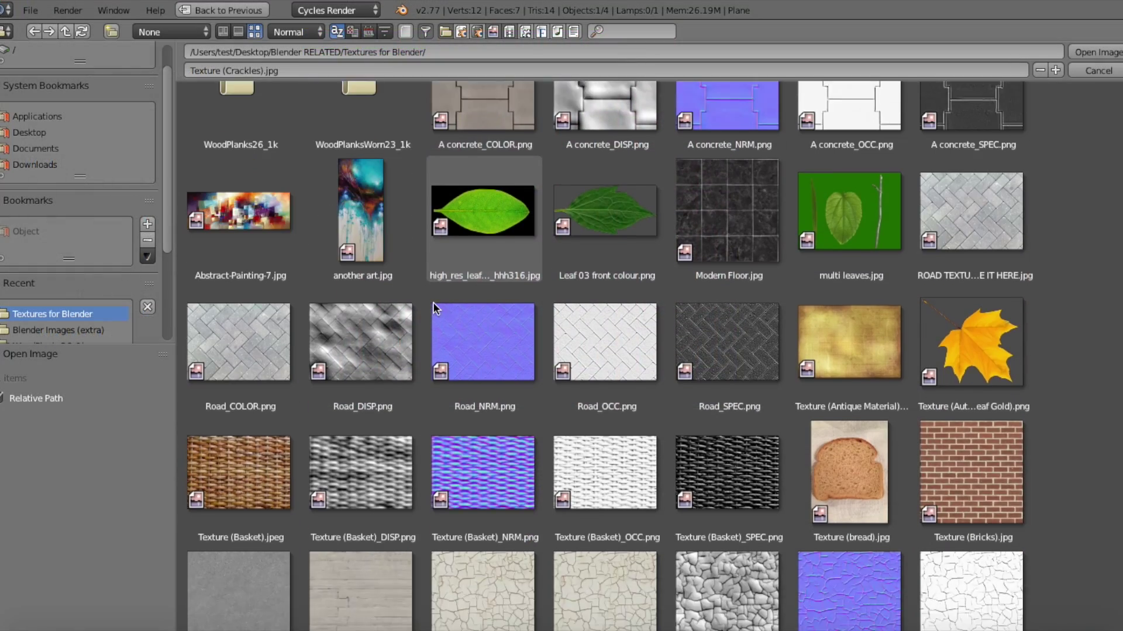
pyautogui.scroll(-5, 433, 302)
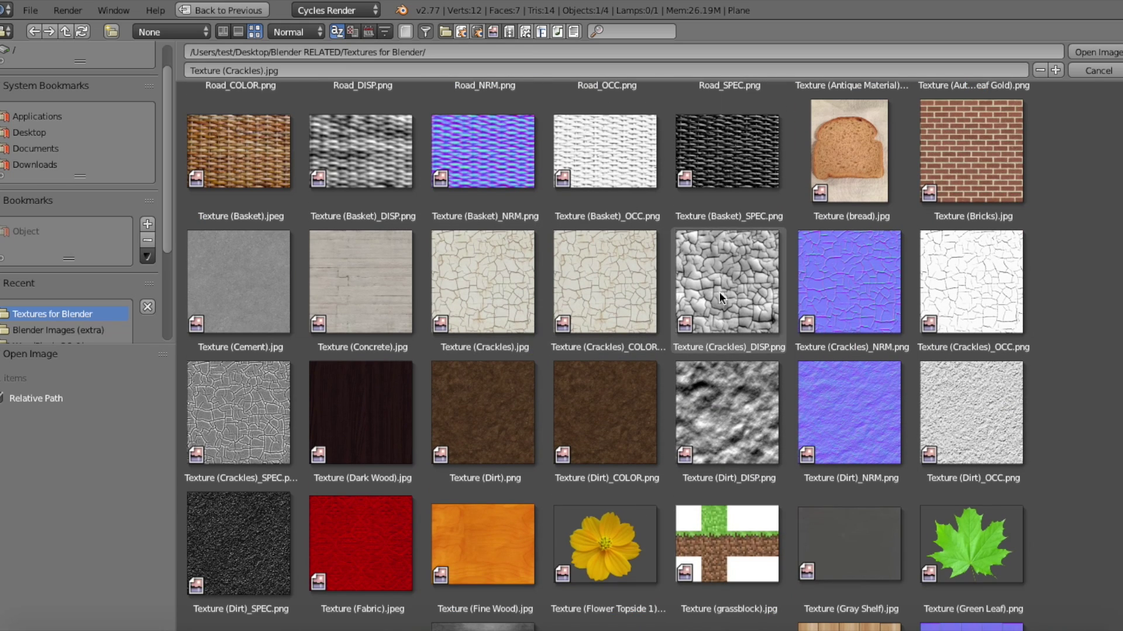
# Load Texture (Crackles)_NRM.png into the second texture node and set it to Non-Color Data.
pyautogui.doubleClick(804, 282)
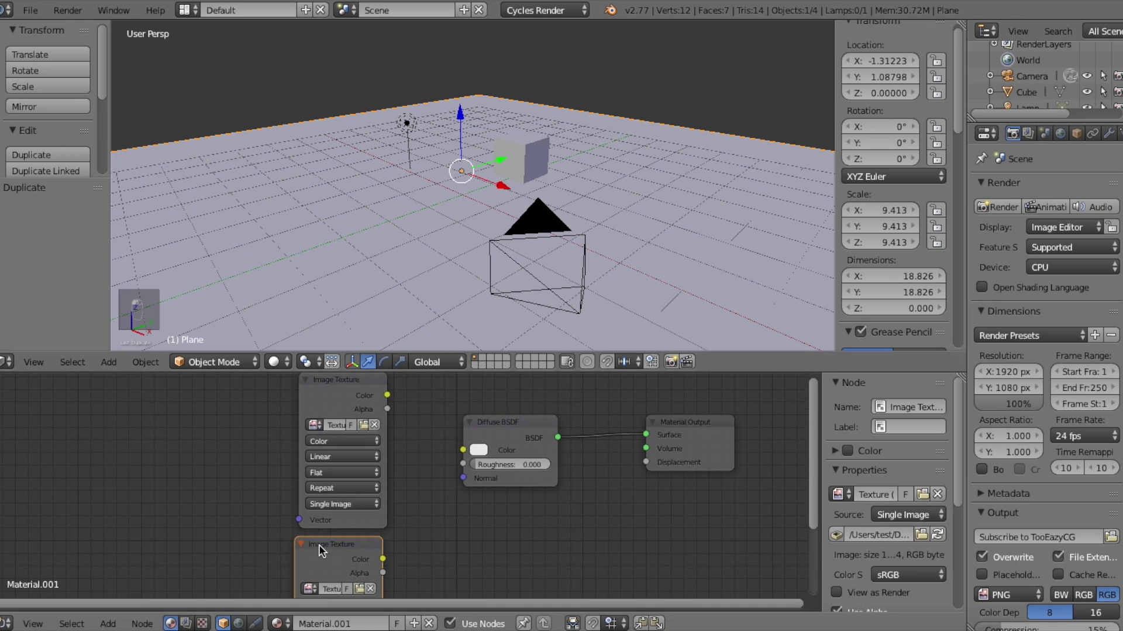
pyautogui.scroll(-3, 329, 532)
pyautogui.scroll(2, 356, 479)
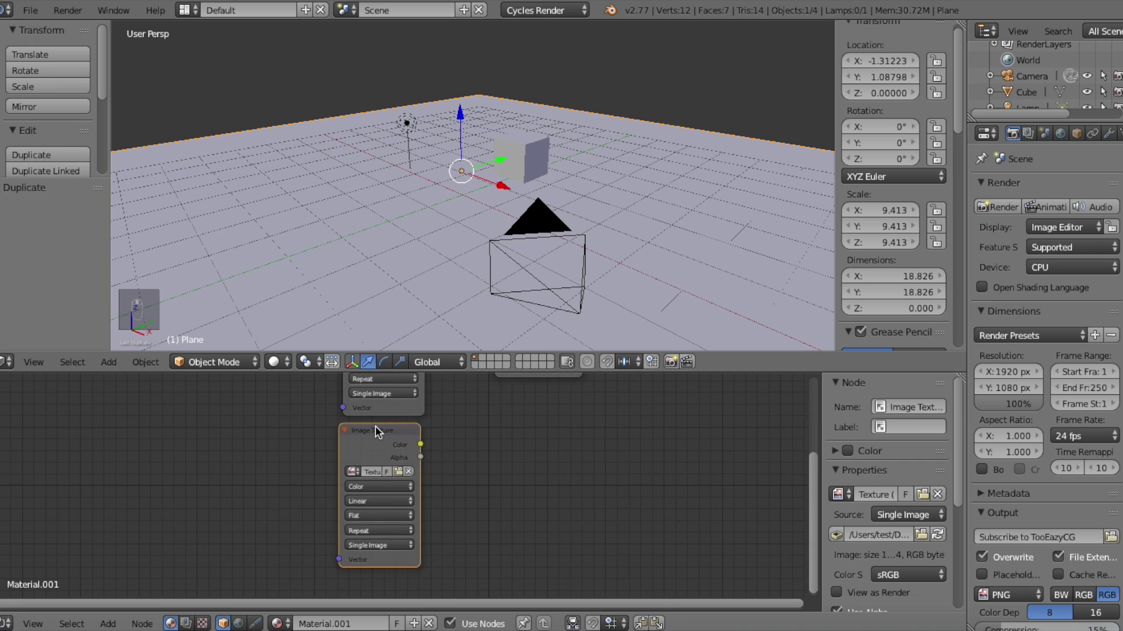
pyautogui.scroll(4, 375, 430)
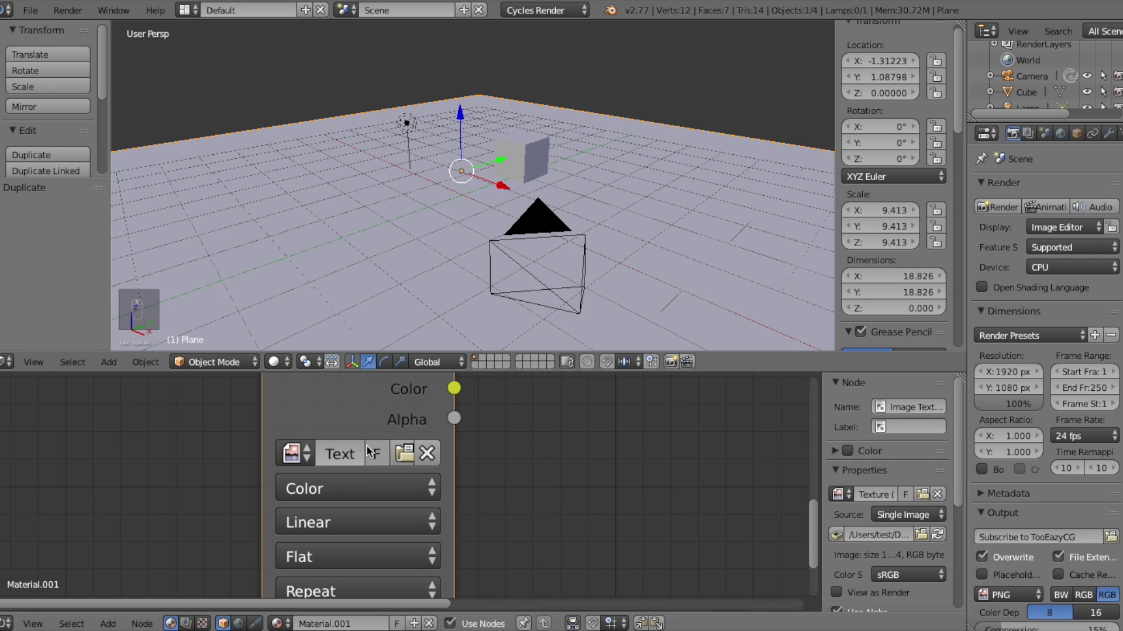
pyautogui.click(324, 487)
pyautogui.click(325, 426)
# Collapse both Image Texture nodes and move the lower one up under the first.
pyautogui.scroll(-1, 326, 430)
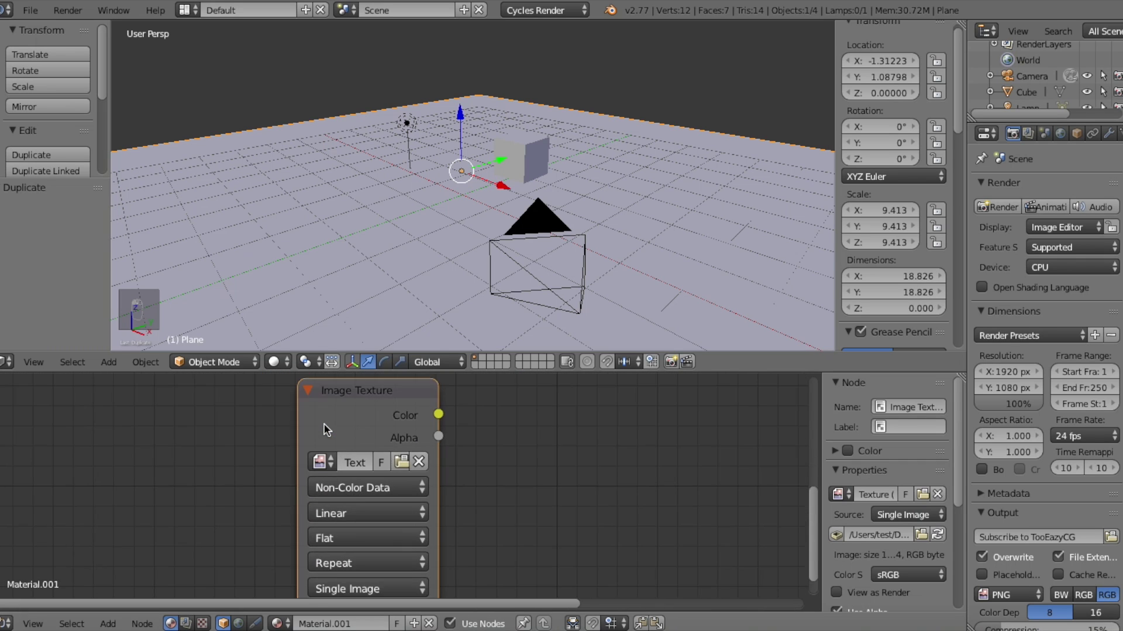
pyautogui.scroll(-3, 327, 430)
pyautogui.moveTo(344, 430); pyautogui.dragTo(380, 542, button='middle')
pyautogui.press('h')
pyautogui.moveTo(391, 515); pyautogui.dragTo(395, 493)
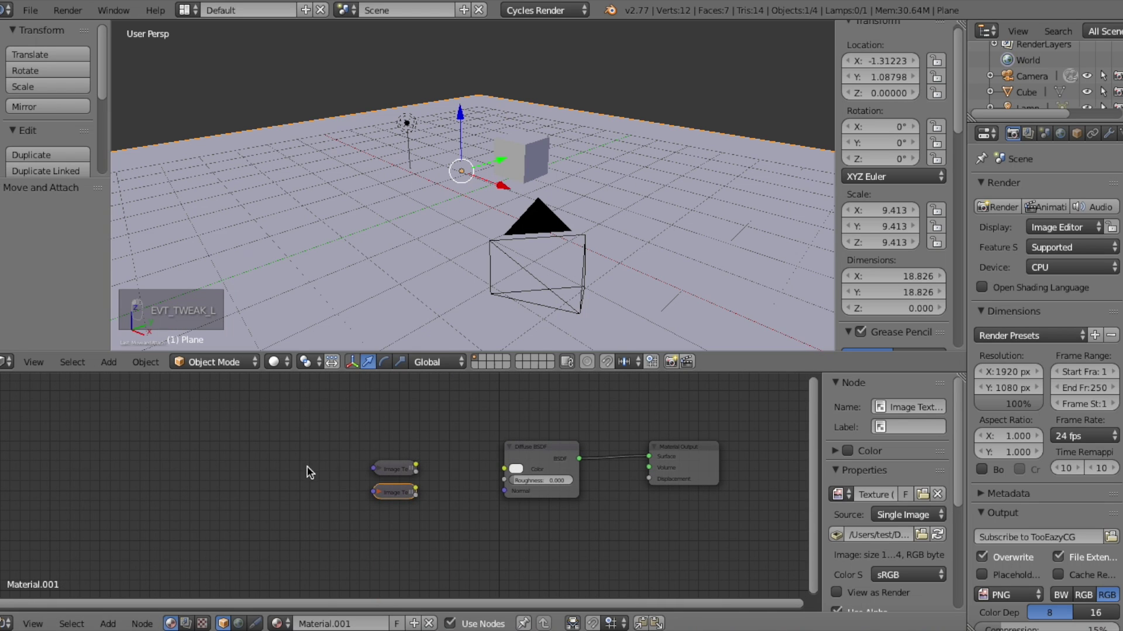
# Add a Texture Coordinate node via search 'te' left of the texture nodes.
pyautogui.hotkey('shift', 'a')
pyautogui.click(318, 471)
pyautogui.write('te')
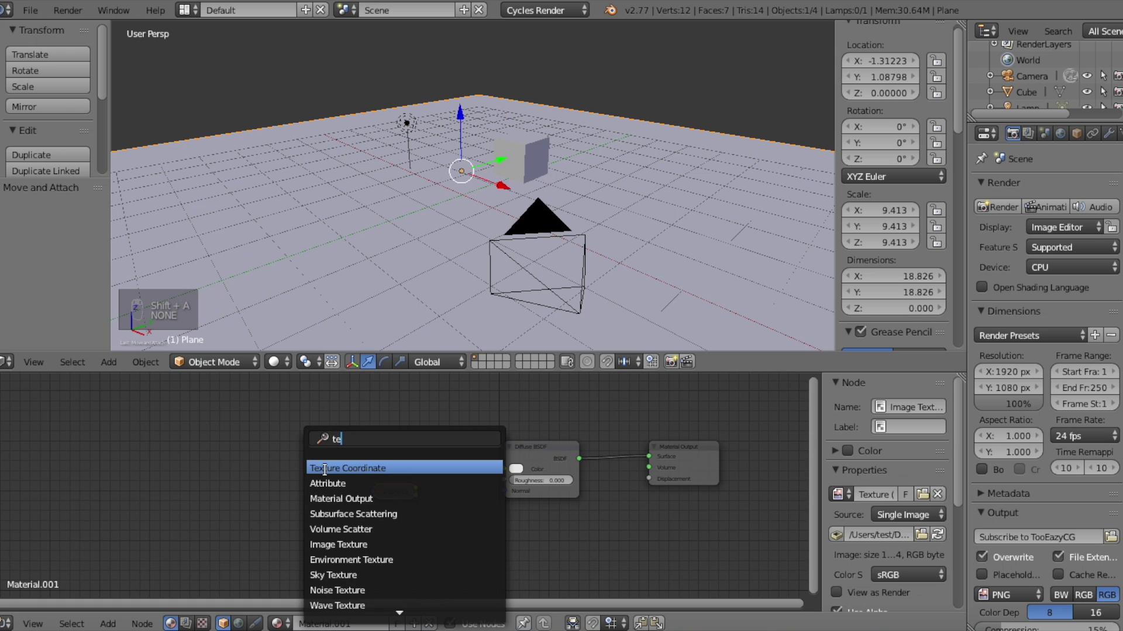
pyautogui.click(325, 468)
pyautogui.click(246, 453)
# Link Generated coordinates to the texture Vector inputs and rearrange the nodes.
pyautogui.scroll(2, 374, 467)
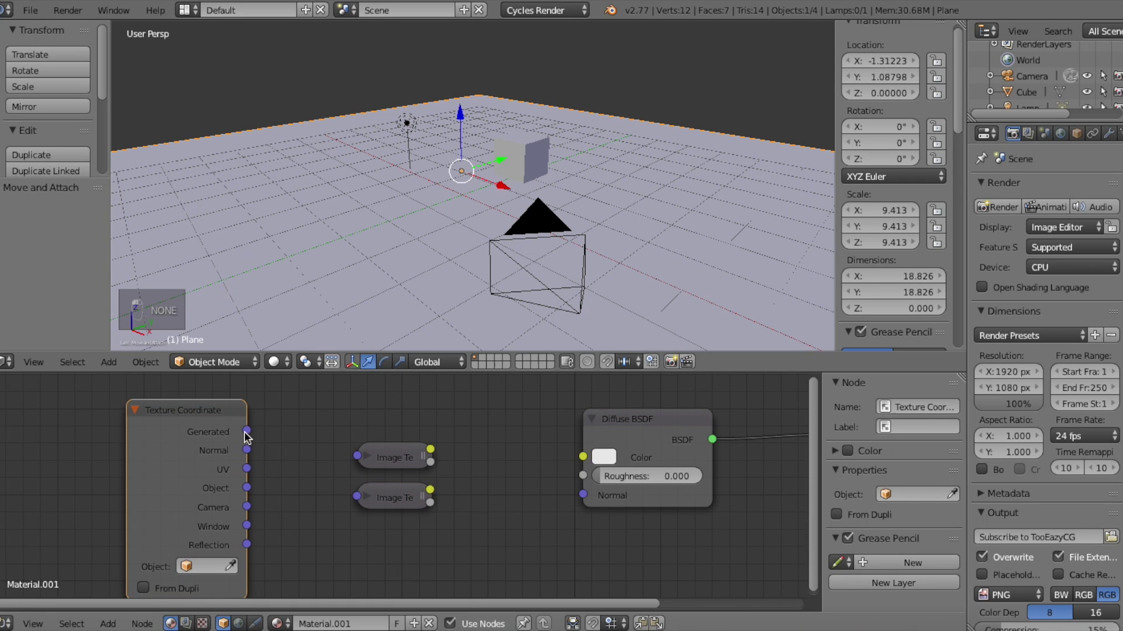
pyautogui.moveTo(246, 433); pyautogui.dragTo(356, 496)
pyautogui.moveTo(202, 425); pyautogui.dragTo(270, 419)
pyautogui.moveTo(499, 469); pyautogui.dragTo(323, 467, button='middle')
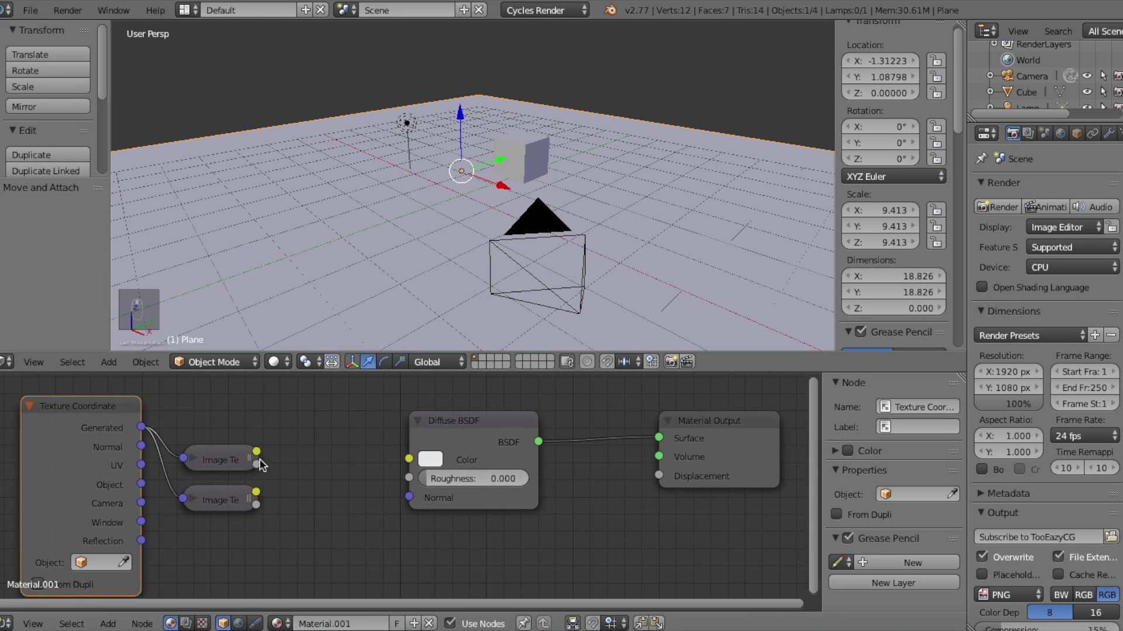
pyautogui.scroll(-4, 418, 446)
pyautogui.moveTo(442, 446); pyautogui.dragTo(500, 437)
# Add a Normal Map node fed by the lower texture's Color, outputting to Diffuse BSDF Normal.
pyautogui.hotkey('shift', 'a')
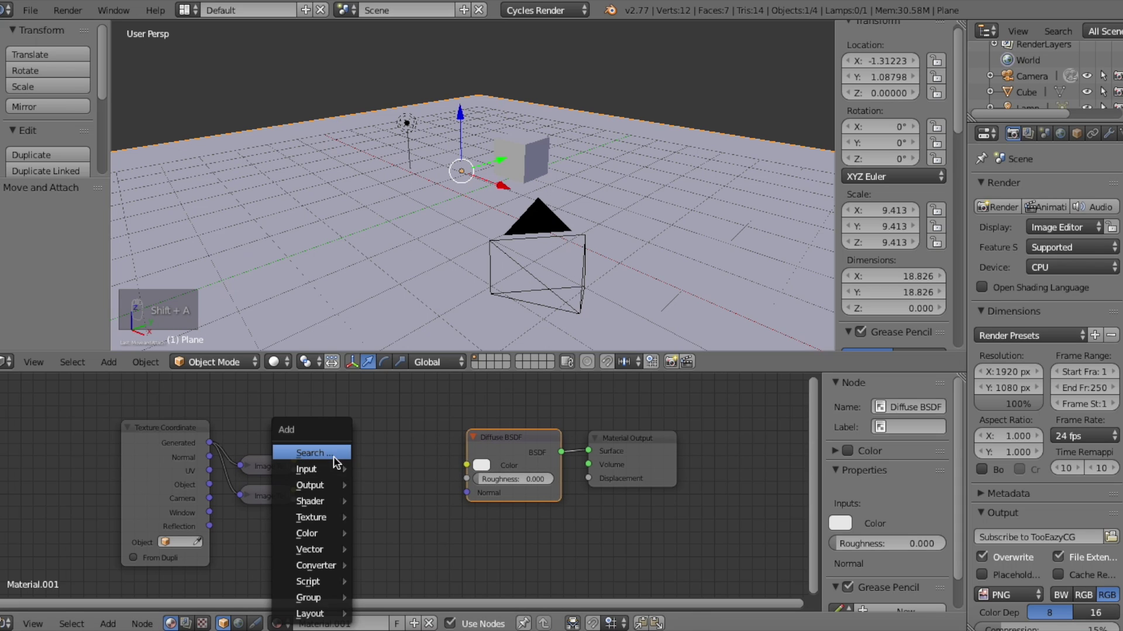
pyautogui.click(333, 455)
pyautogui.write('norm')
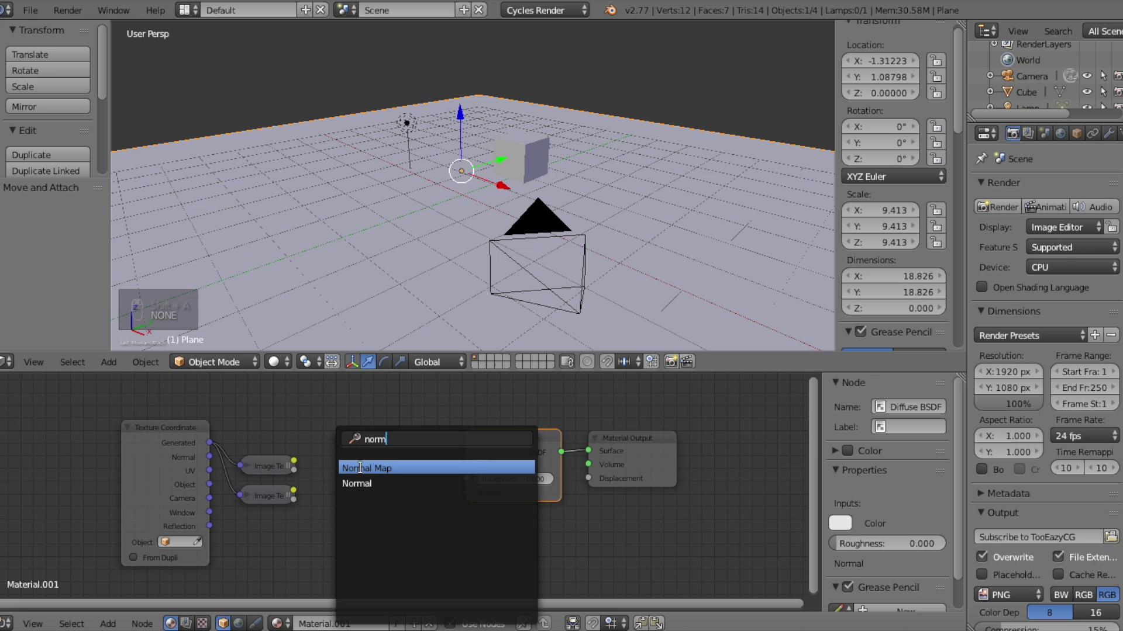
pyautogui.click(359, 467)
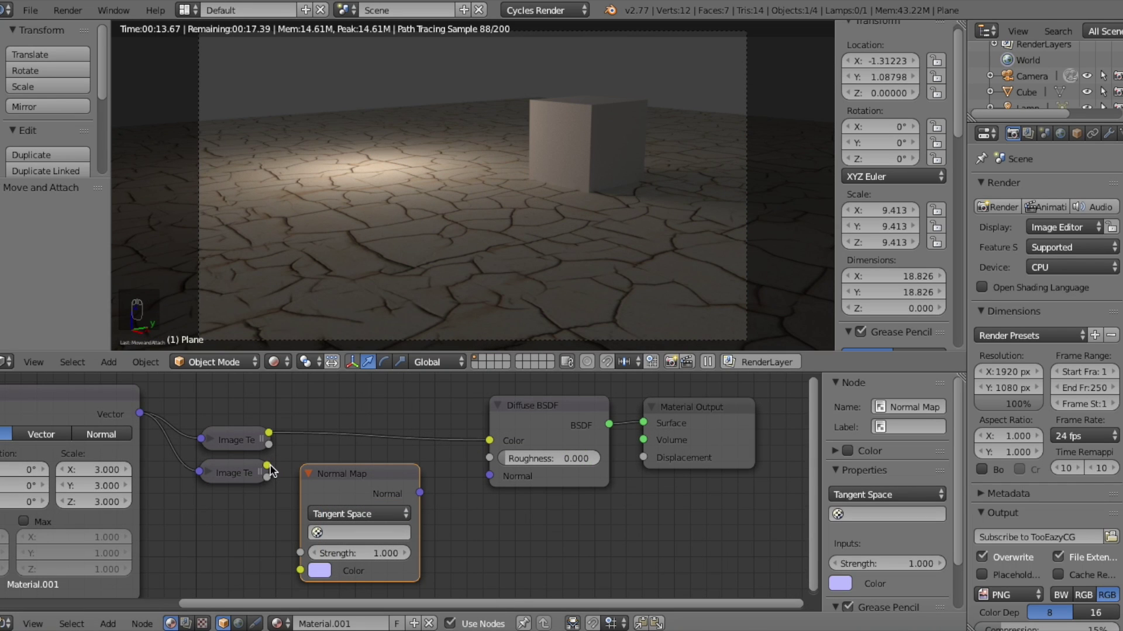
pyautogui.moveTo(270, 469); pyautogui.dragTo(300, 572)
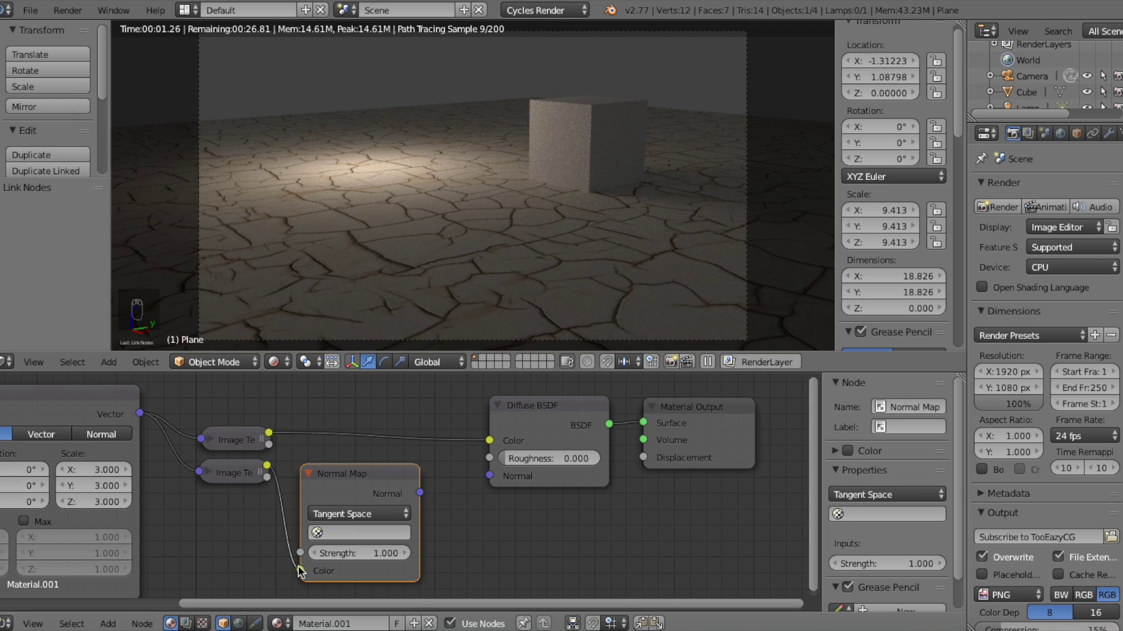
pyautogui.moveTo(419, 492); pyautogui.dragTo(490, 471)
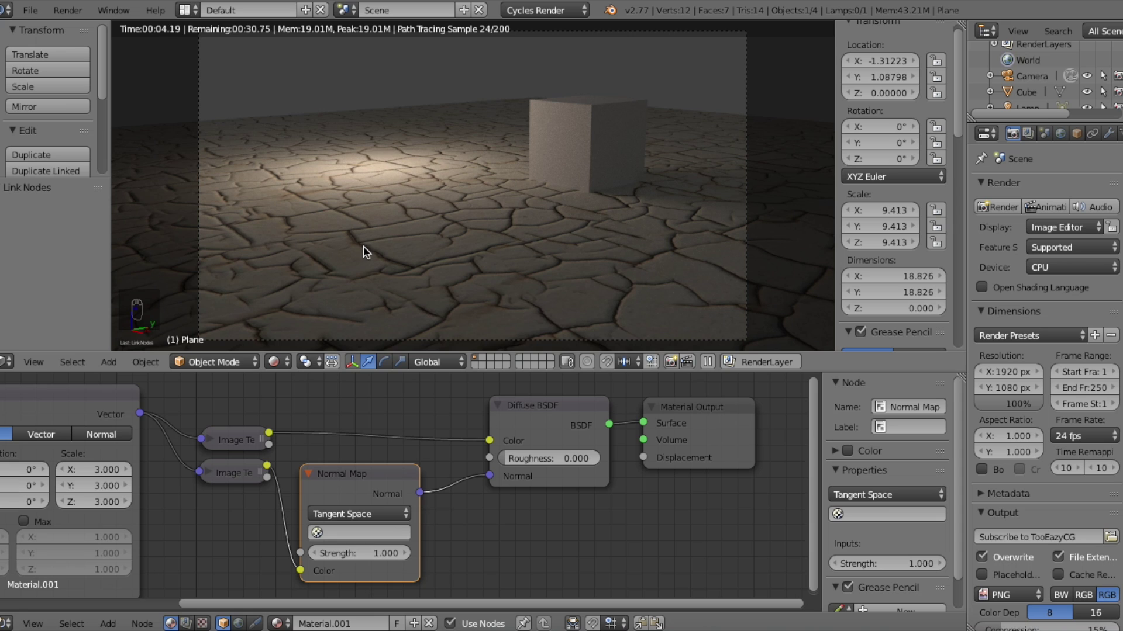
pyautogui.moveTo(494, 479)
pyautogui.mouseDown()
pyautogui.moveTo(428, 496)
pyautogui.moveTo(487, 476)
pyautogui.mouseUp()
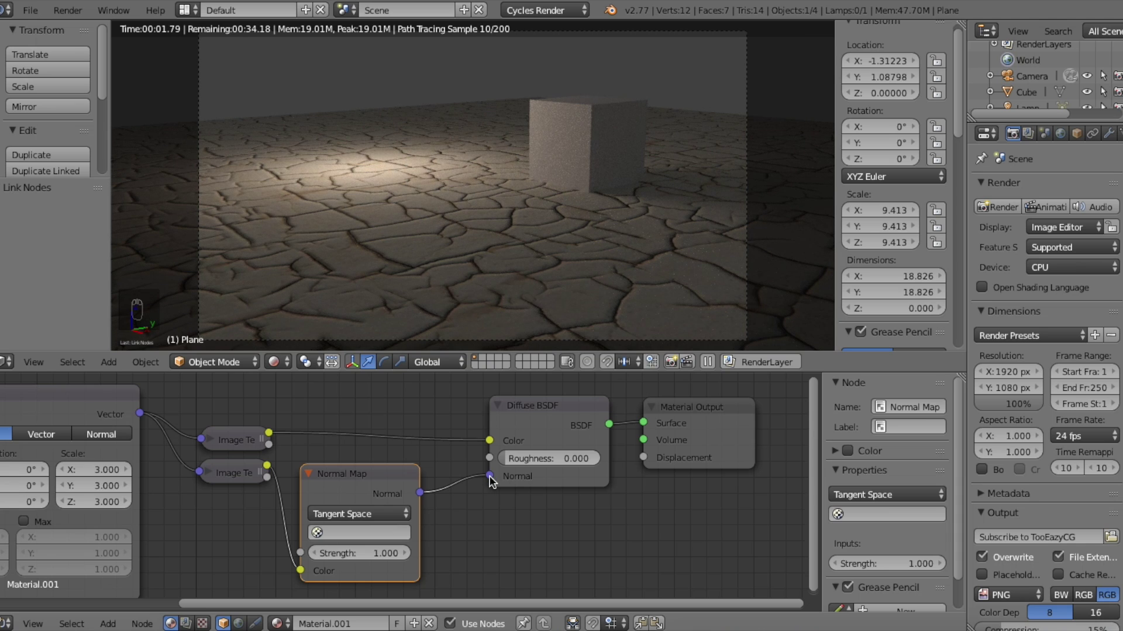
pyautogui.scroll(-2, 490, 482)
# Add a Glossy BSDF below and a Fresnel node above the Diffuse BSDF.
pyautogui.moveTo(394, 454)
pyautogui.mouseDown()
pyautogui.moveTo(374, 443)
pyautogui.moveTo(380, 451)
pyautogui.mouseUp()
pyautogui.hotkey('shift', 'a')
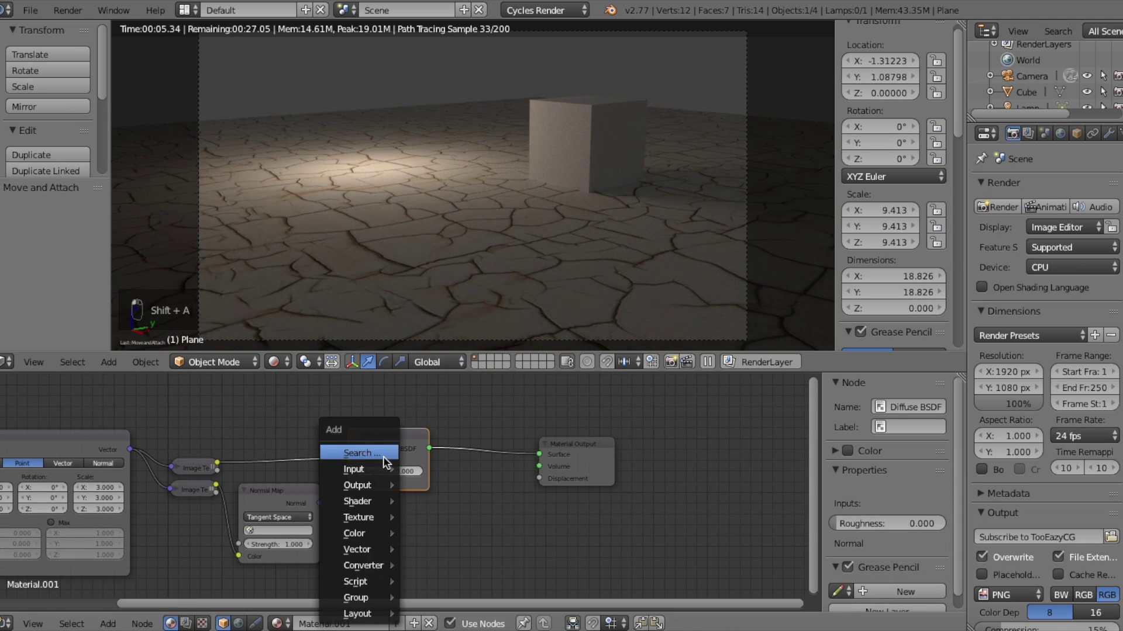
pyautogui.click(383, 454)
pyautogui.write('glo')
pyautogui.press('Return')
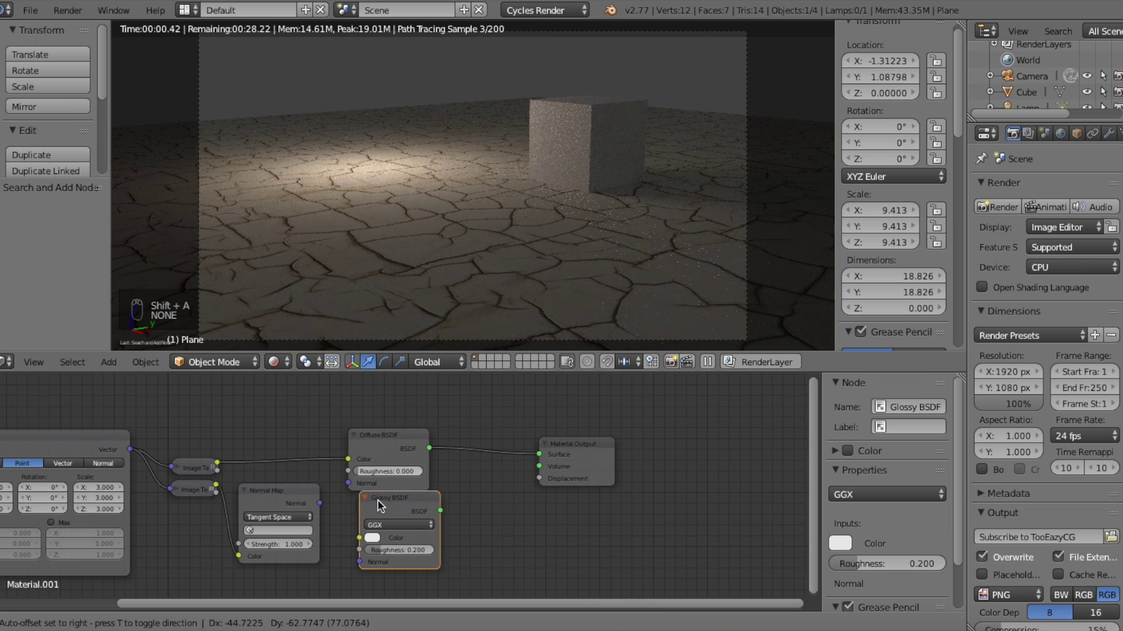
pyautogui.click(372, 502)
pyautogui.hotkey('shift', 'a')
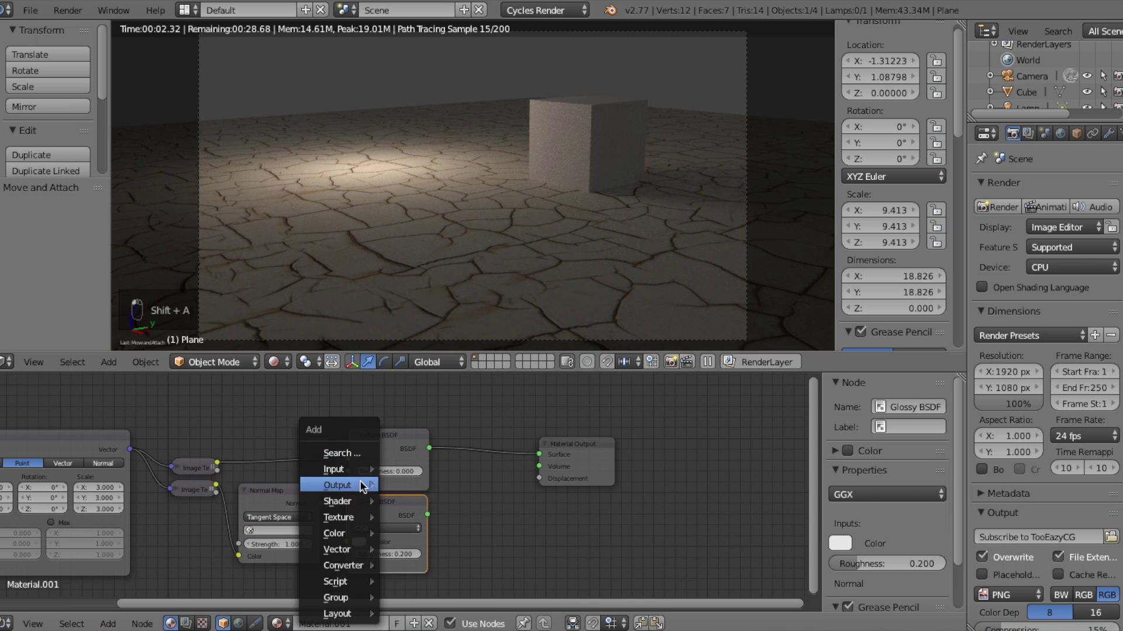
pyautogui.click(351, 453)
pyautogui.write('fre')
pyautogui.press('Return')
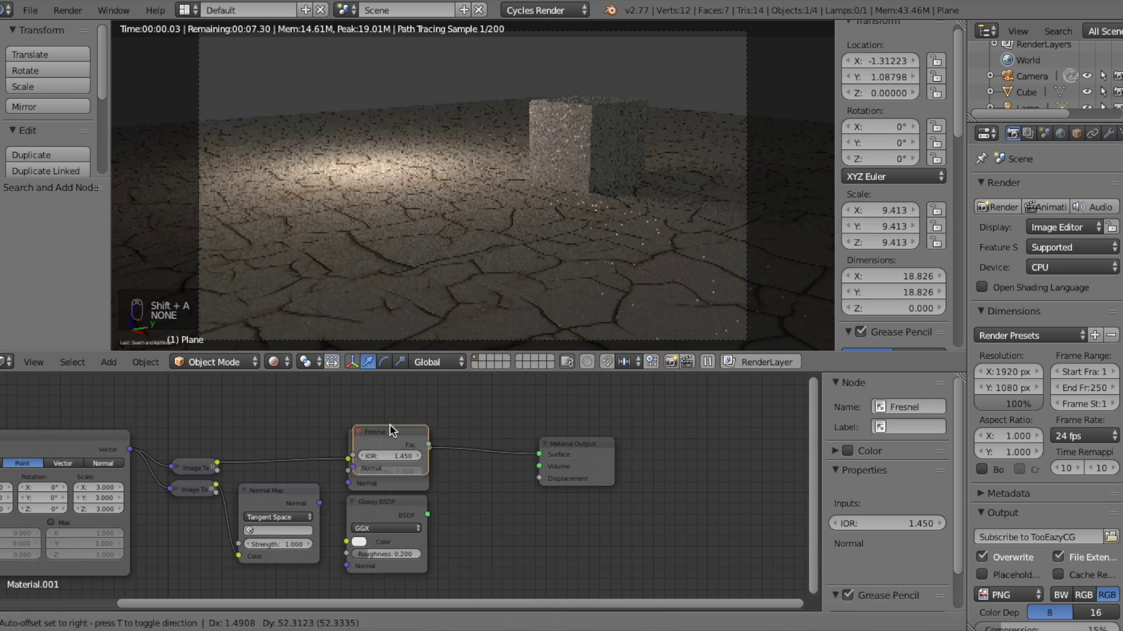
pyautogui.click(388, 387)
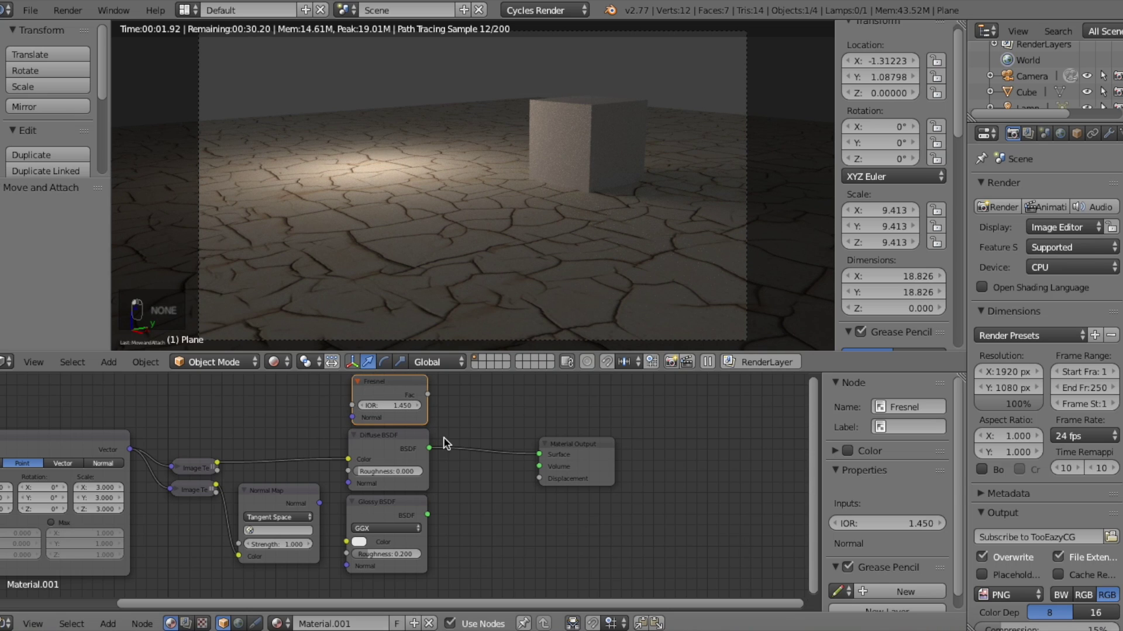
# Drop a Mix Shader onto the Diffuse-to-Material Output link.
pyautogui.hotkey('shift', 'a')
pyautogui.click(446, 445)
pyautogui.write('mi')
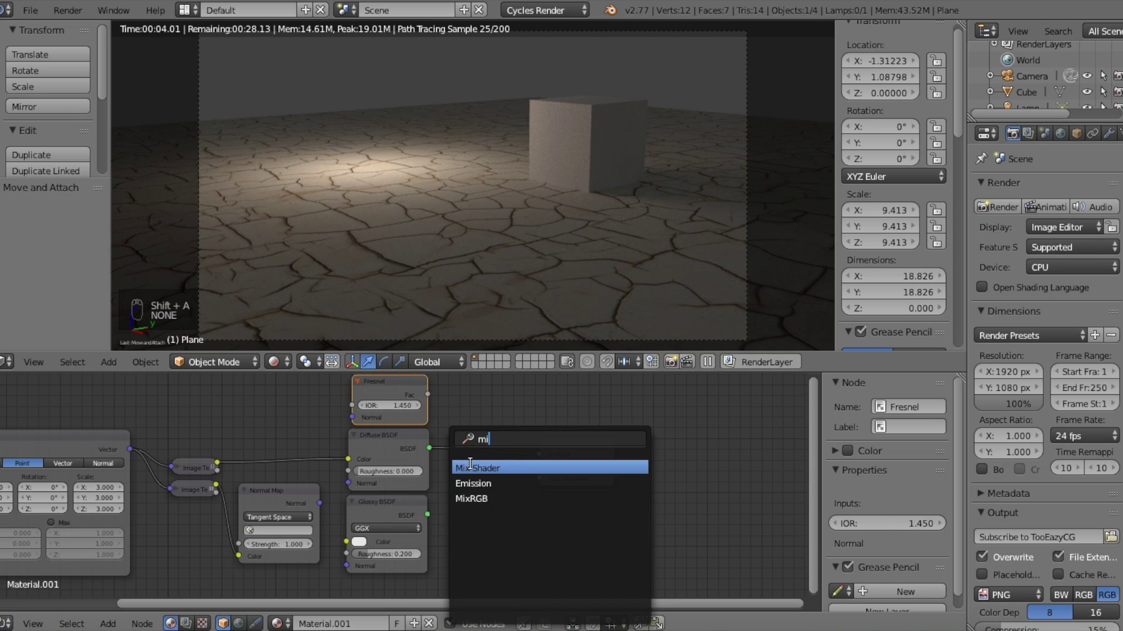
pyautogui.press('Return')
pyautogui.click(504, 447)
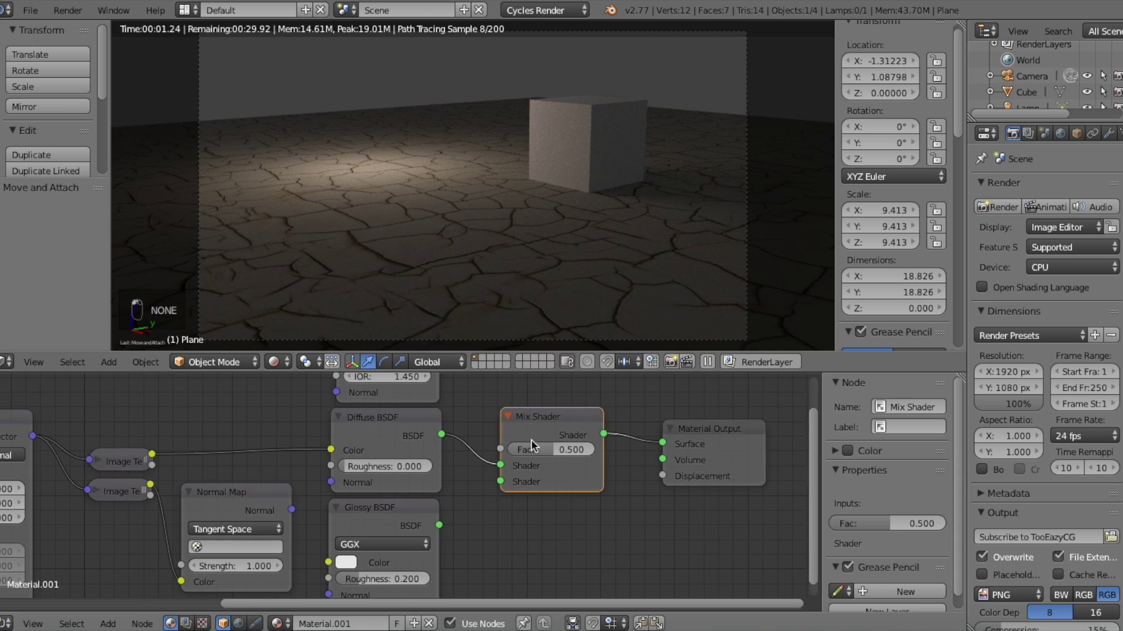
# Rearrange the nodes, link the normal map to Glossy's Normal, and Glossy into the Mix Shader.
pyautogui.moveTo(504, 422); pyautogui.dragTo(477, 399)
pyautogui.moveTo(673, 422); pyautogui.dragTo(658, 394)
pyautogui.moveTo(358, 476); pyautogui.dragTo(370, 437, button='middle')
pyautogui.moveTo(305, 468); pyautogui.dragTo(343, 441)
pyautogui.moveTo(452, 484); pyautogui.dragTo(488, 417)
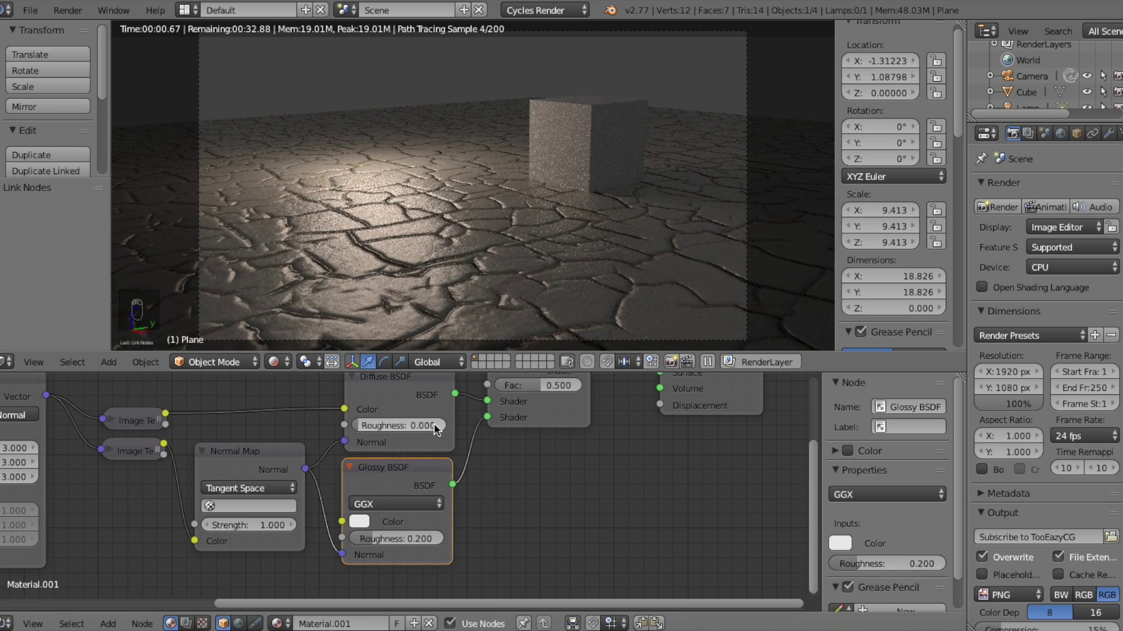
# Connect Fresnel's Fac output to the Mix Shader's Fac input.
pyautogui.moveTo(434, 426); pyautogui.dragTo(435, 553, button='middle')
pyautogui.moveTo(454, 449); pyautogui.dragTo(488, 514)
pyautogui.scroll(-2, 480, 509)
pyautogui.moveTo(476, 507); pyautogui.dragTo(438, 454, button='middle')
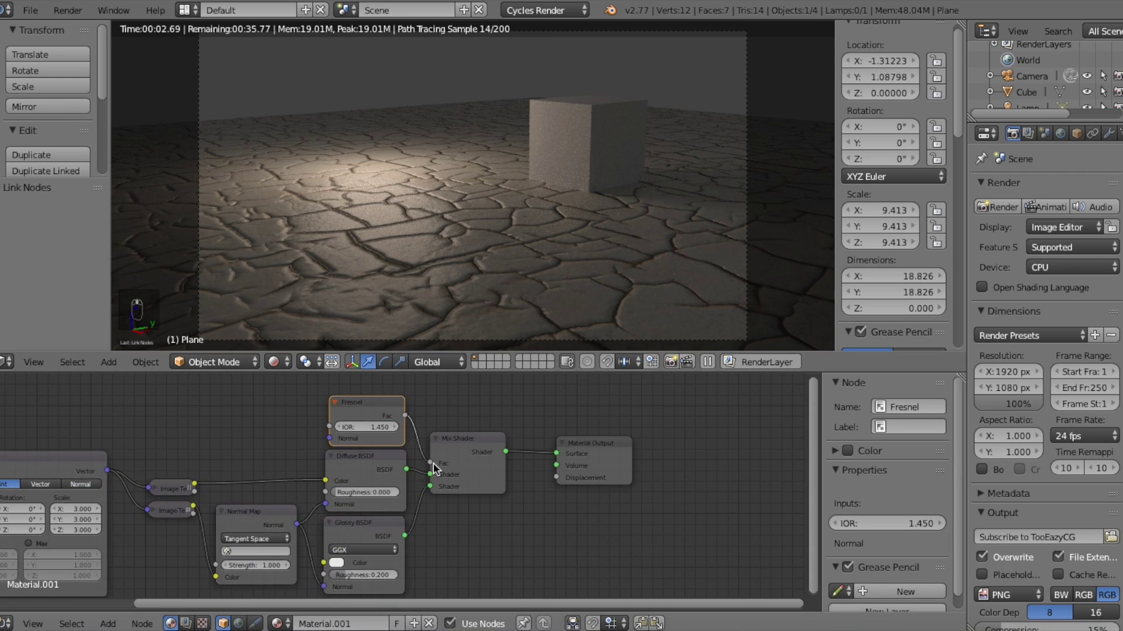
pyautogui.scroll(-1, 434, 468)
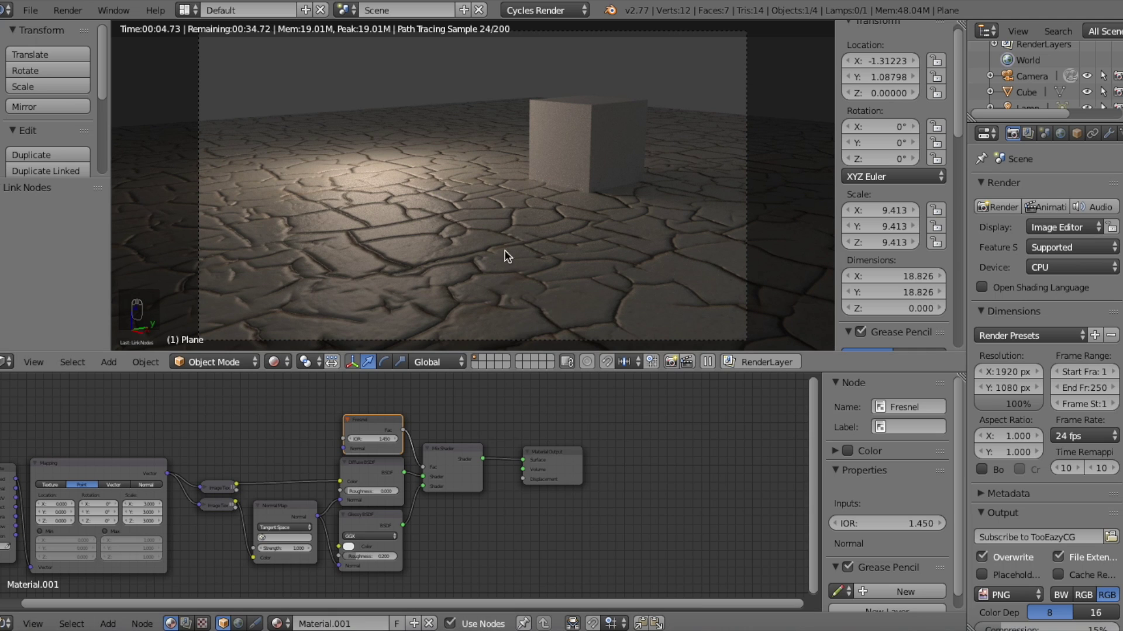
pyautogui.scroll(3, 251, 546)
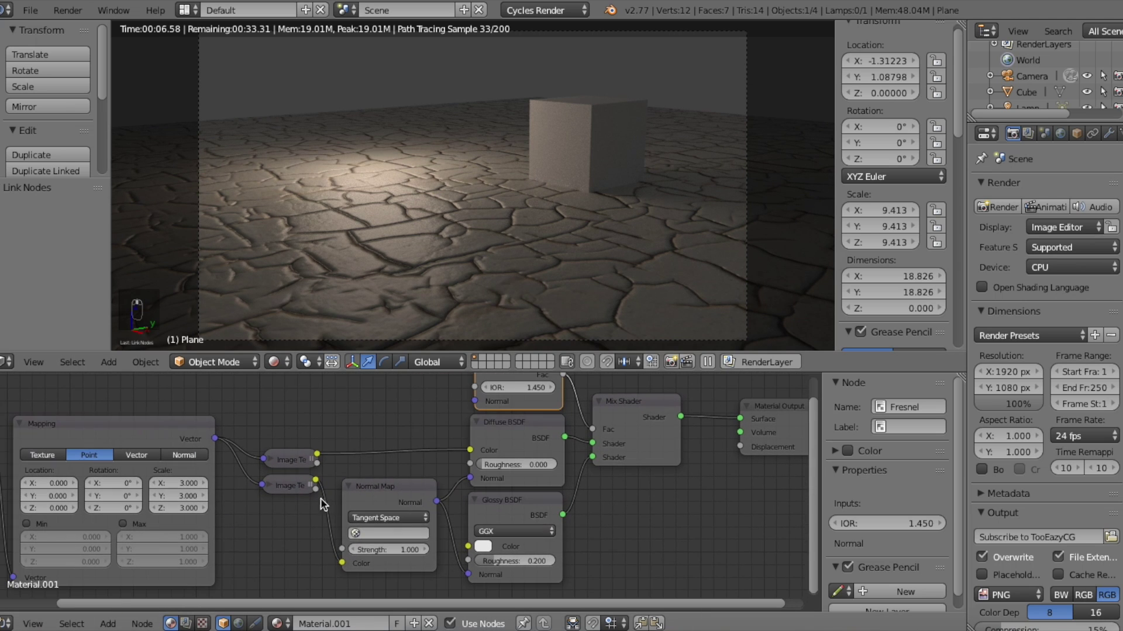
# Set the Mapping node's Scale to 4 on X, Y and Z.
pyautogui.click(189, 485)
pyautogui.write('4')
pyautogui.press('Tab')
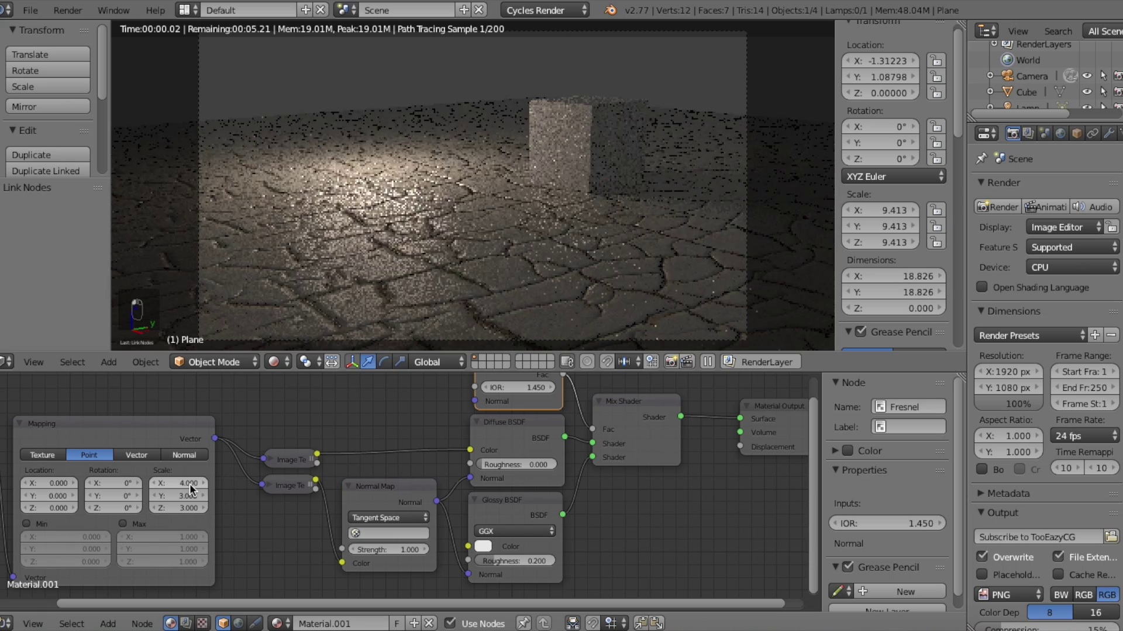
pyautogui.write('4')
pyautogui.press('Return')
pyautogui.click(192, 507)
pyautogui.write('4')
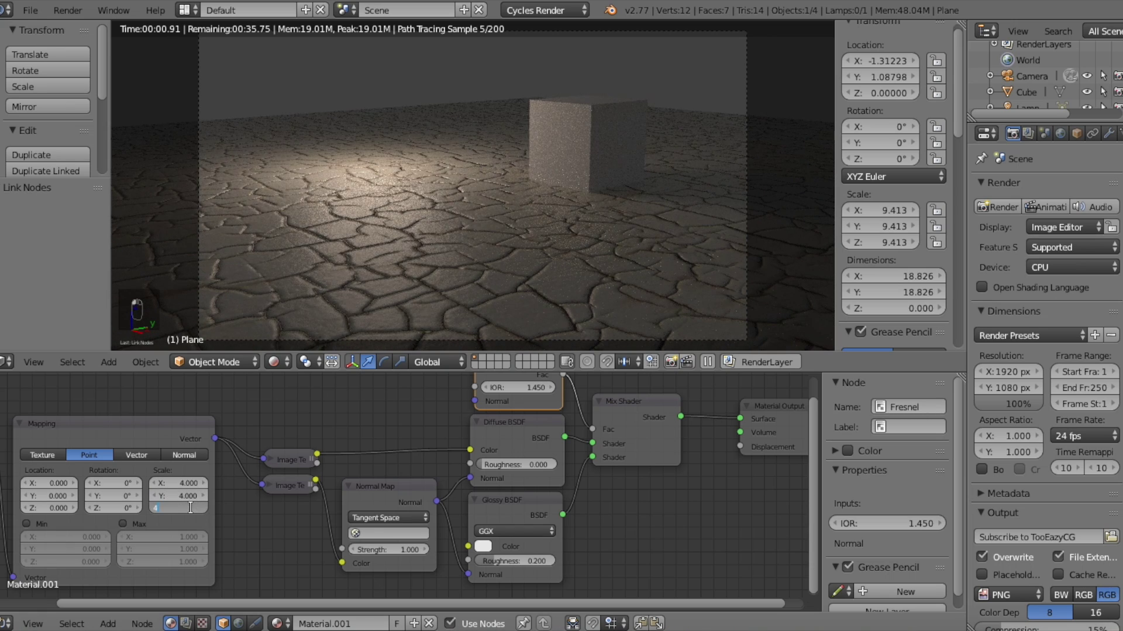
pyautogui.press('Return')
# Bring the Mapping and texture nodes into view, then expand and frame the Image Texture node.
pyautogui.moveTo(632, 495); pyautogui.dragTo(586, 496, button='middle')
pyautogui.scroll(2, 236, 485)
pyautogui.scroll(1, 236, 483)
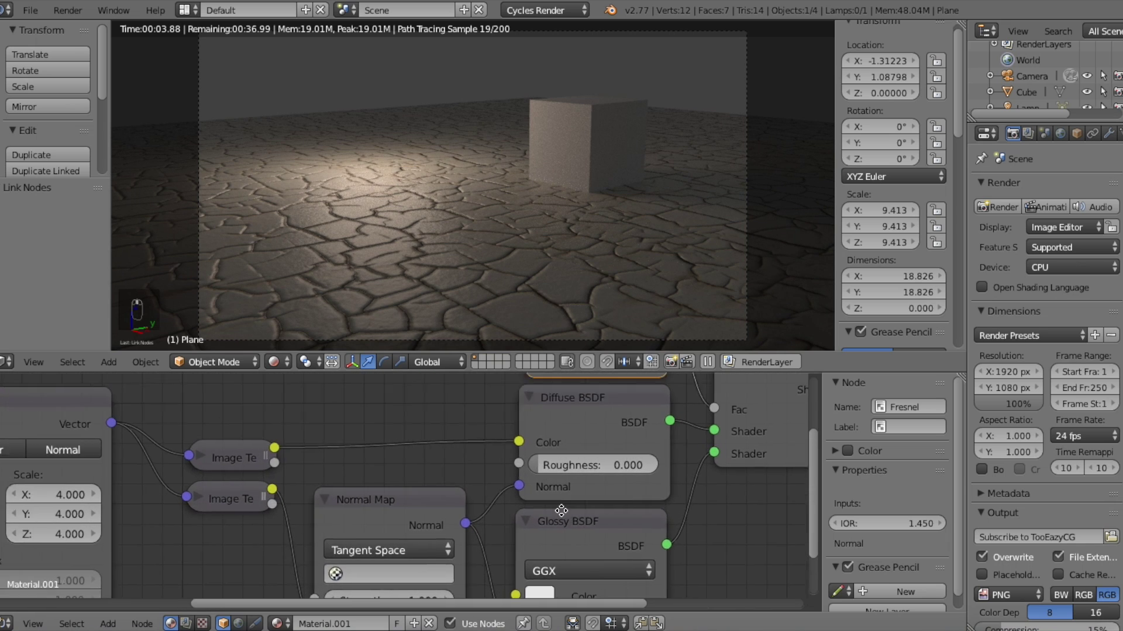
pyautogui.moveTo(237, 483); pyautogui.dragTo(719, 521, button='middle')
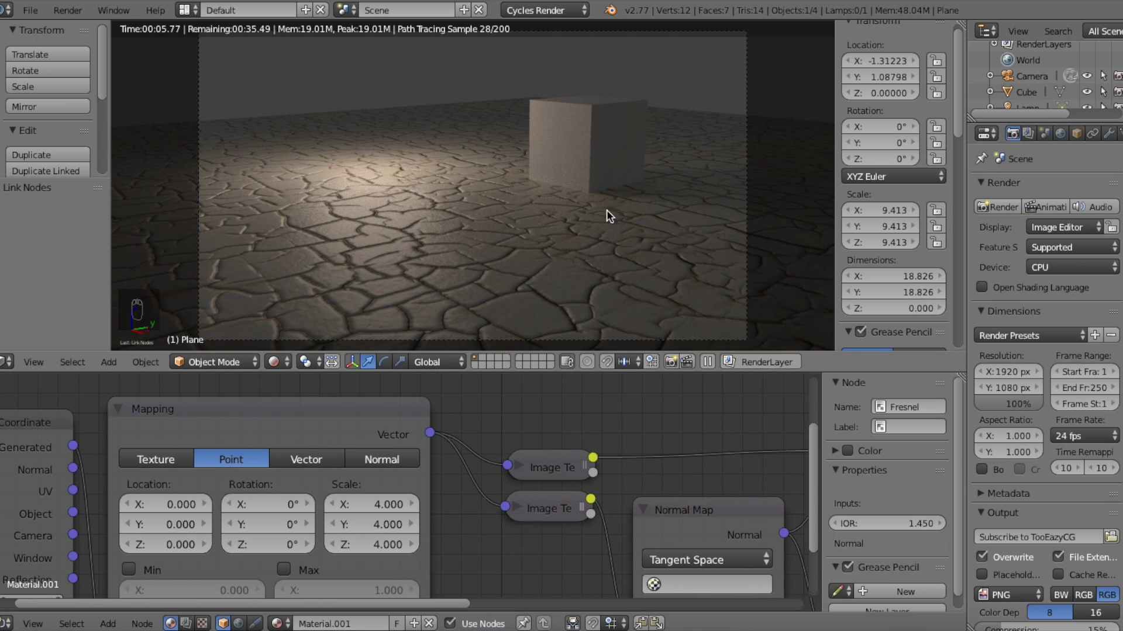
pyautogui.click(517, 467)
pyautogui.press('KP_Decimal')
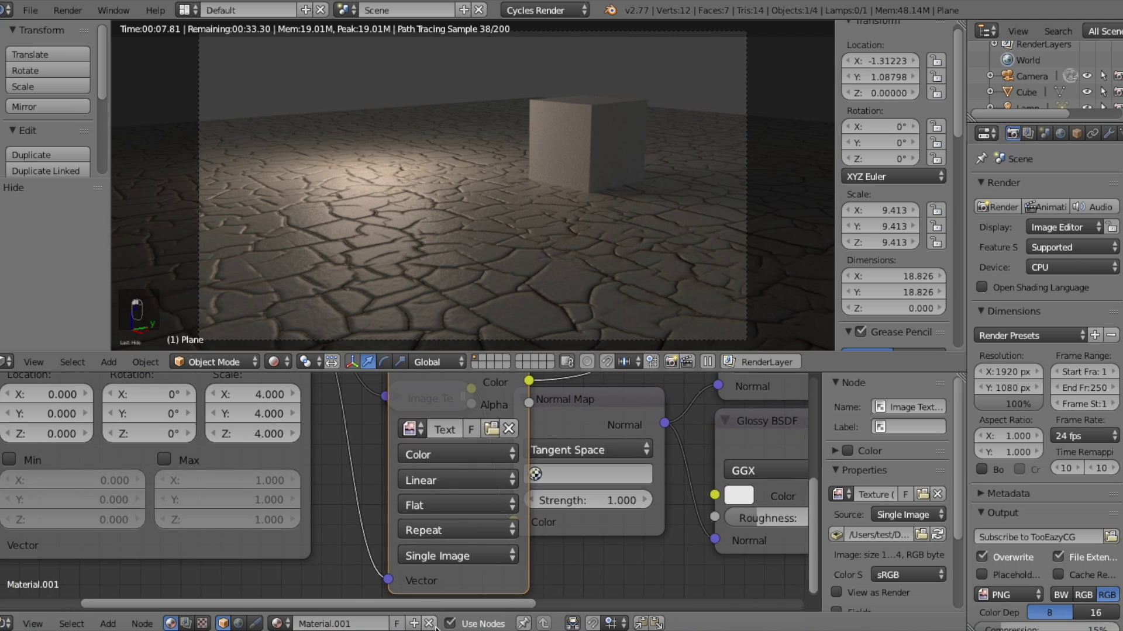
# Keep Flat projection on the Image Texture node, collapse it, and deselect all nodes.
pyautogui.click(424, 508)
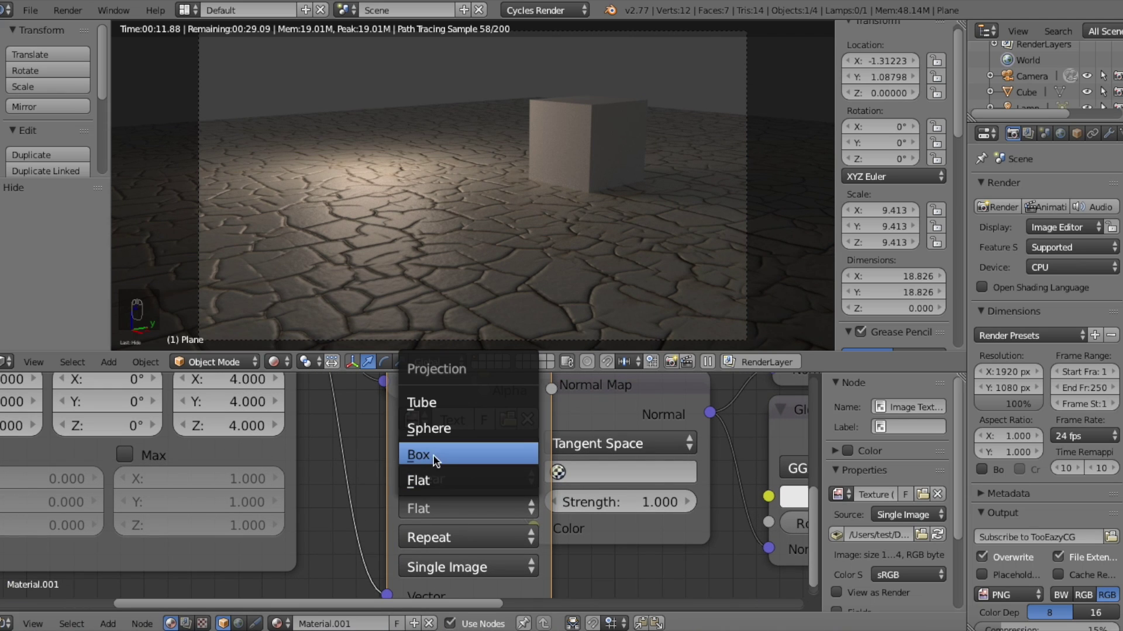
pyautogui.click(361, 457)
pyautogui.scroll(-2, 397, 443)
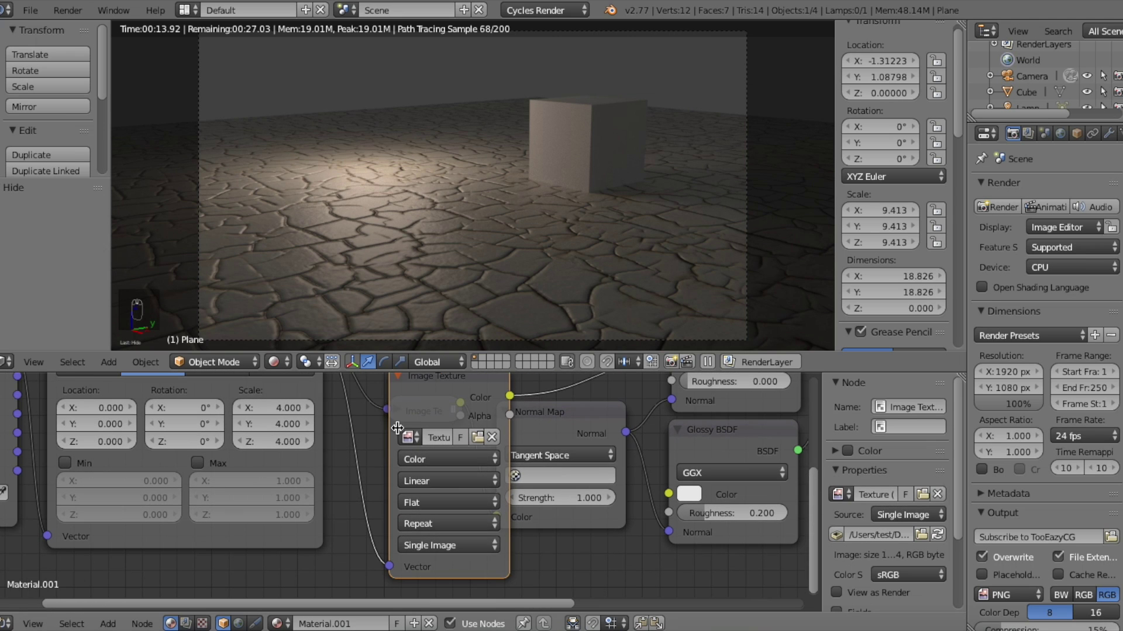
pyautogui.click(396, 378)
pyautogui.press('h')
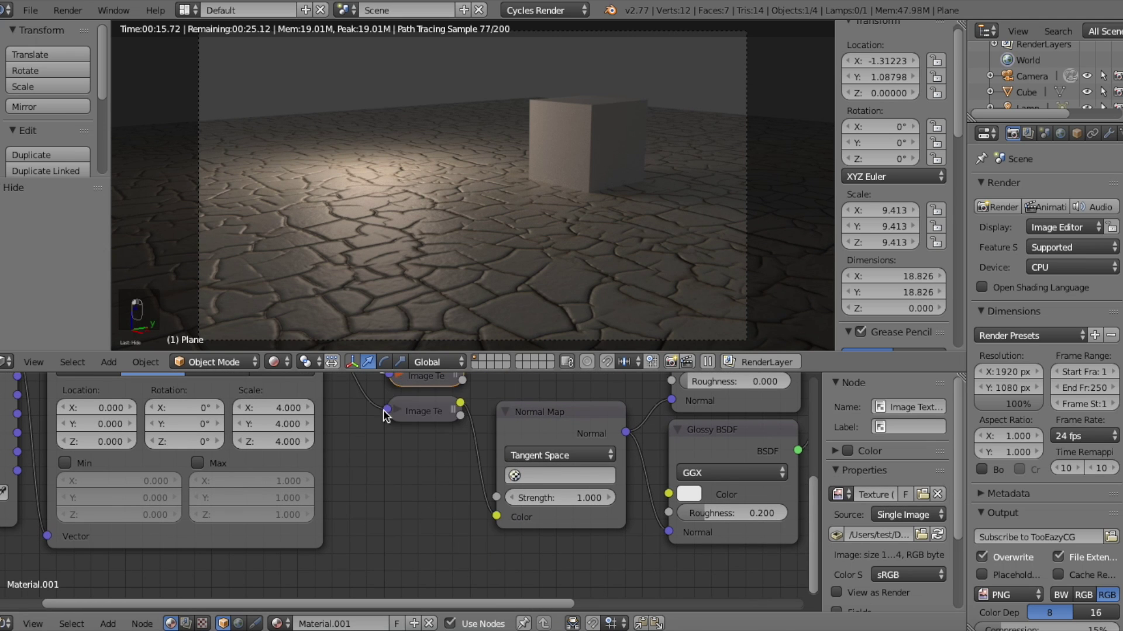
pyautogui.scroll(-1, 377, 437)
pyautogui.press('a')
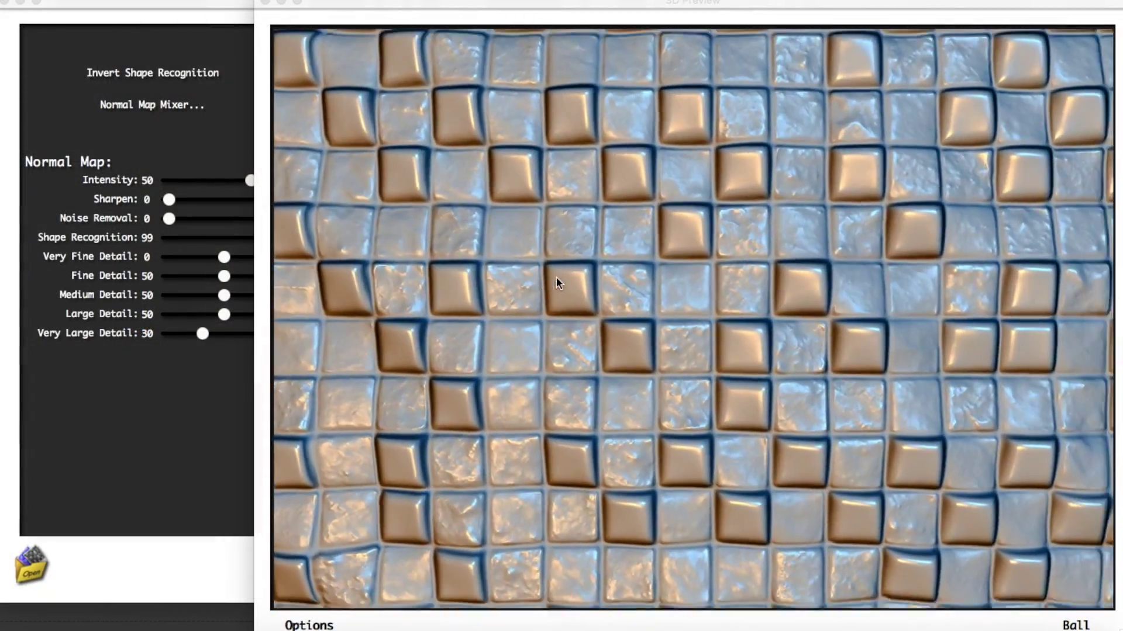
pyautogui.scroll(-6, 559, 279)
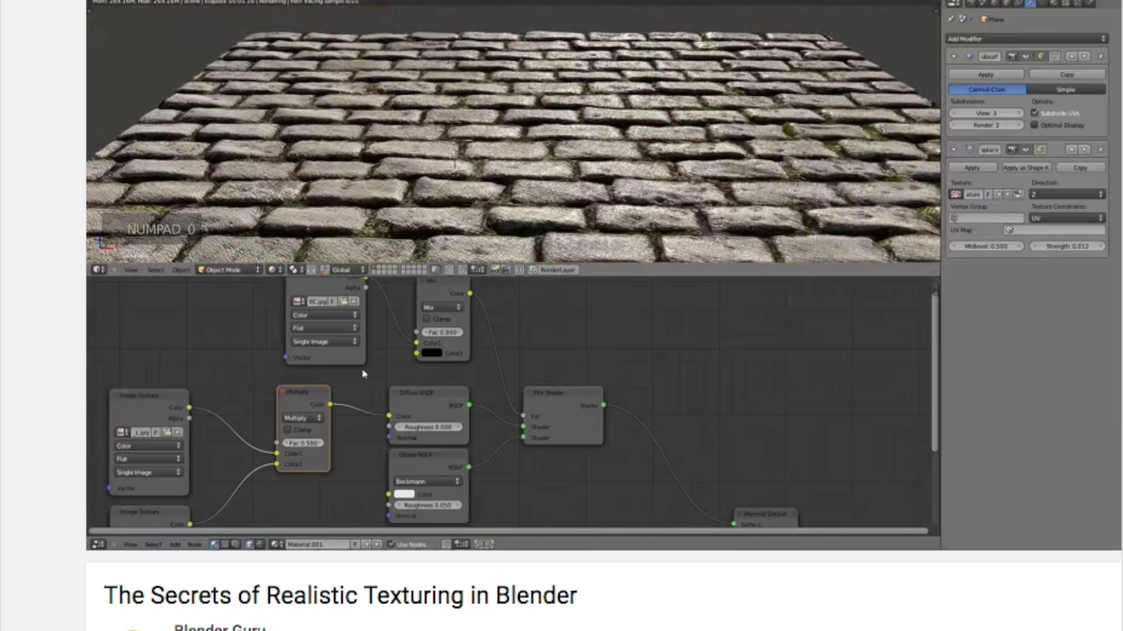
pyautogui.scroll(-3, 672, 187)
pyautogui.scroll(-5, 430, 252)
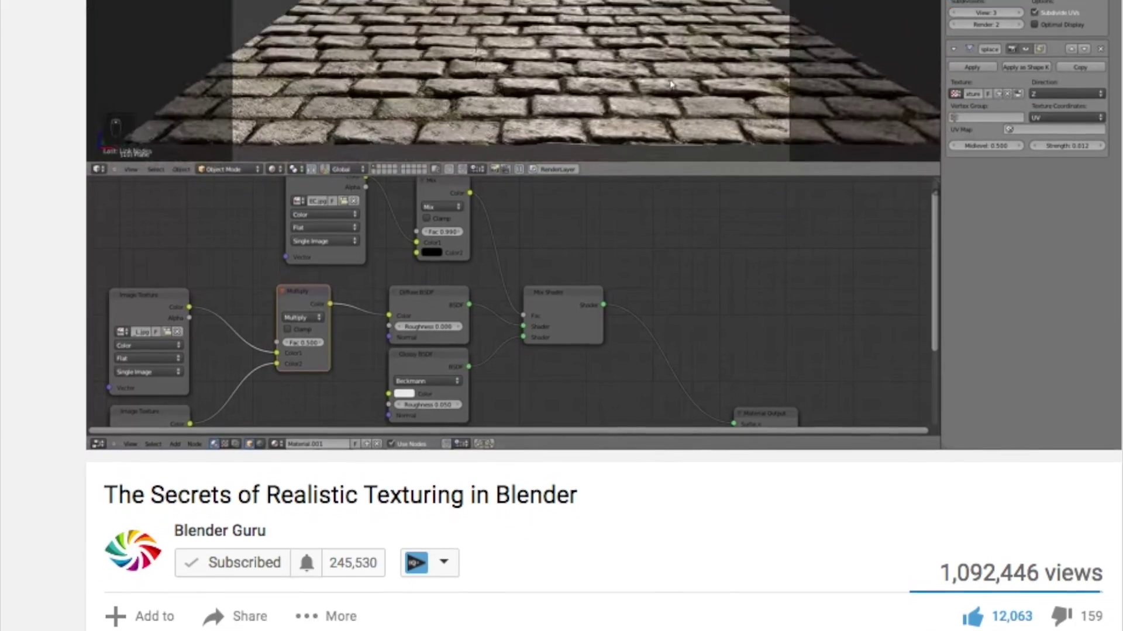